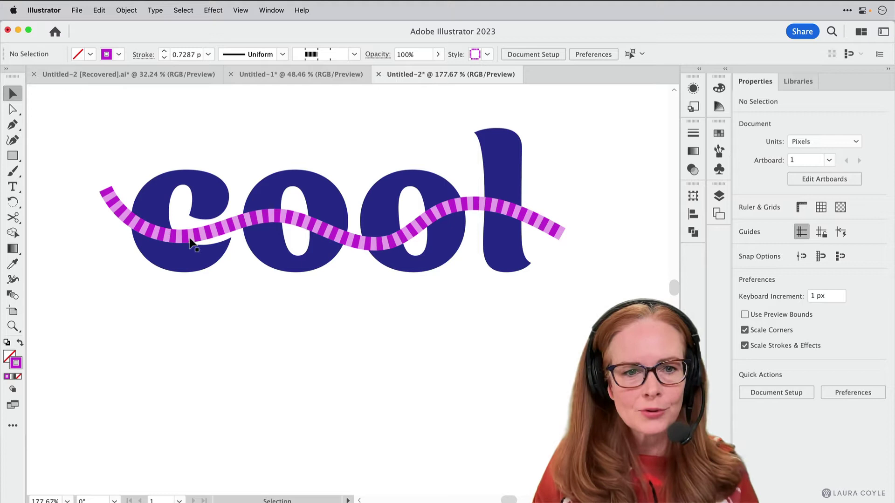
# Step: Move the striped ribbon below the word cool, then drag it back across the letters
pyautogui.moveTo(177, 236); pyautogui.dragTo(184, 355)
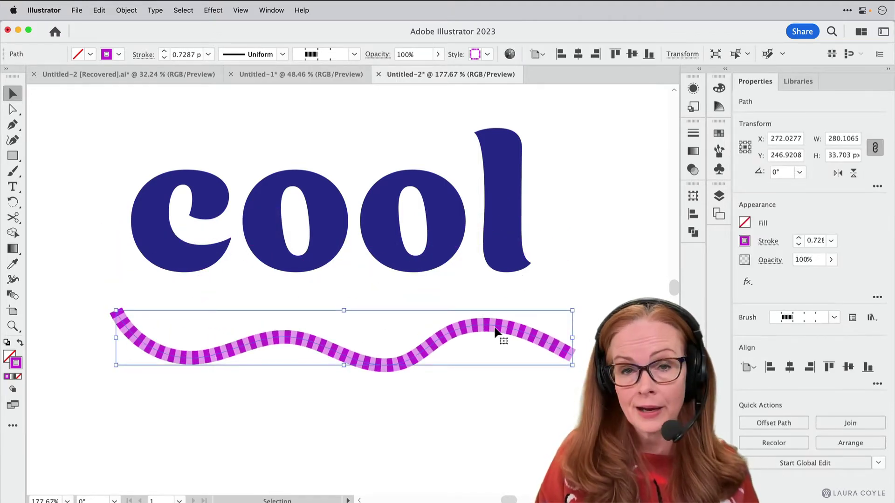
pyautogui.click(329, 255)
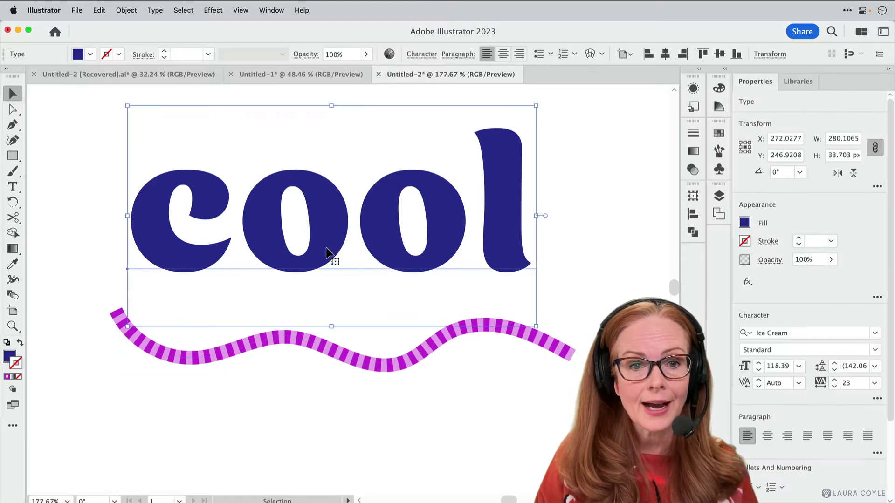
pyautogui.moveTo(287, 344)
pyautogui.mouseDown()
pyautogui.moveTo(241, 228)
pyautogui.moveTo(279, 223)
pyautogui.mouseUp()
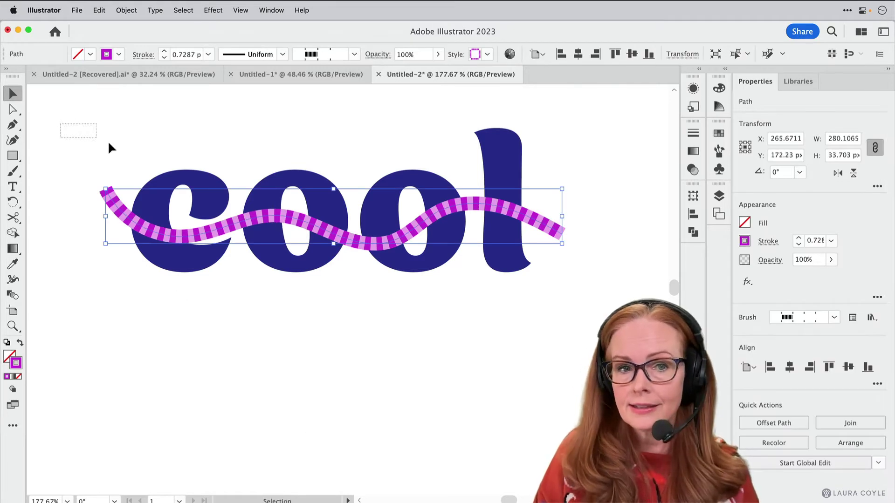
# Step: Select the ribbon and the cool lettering and make them an Intertwine object
pyautogui.moveTo(108, 144); pyautogui.dragTo(589, 328)
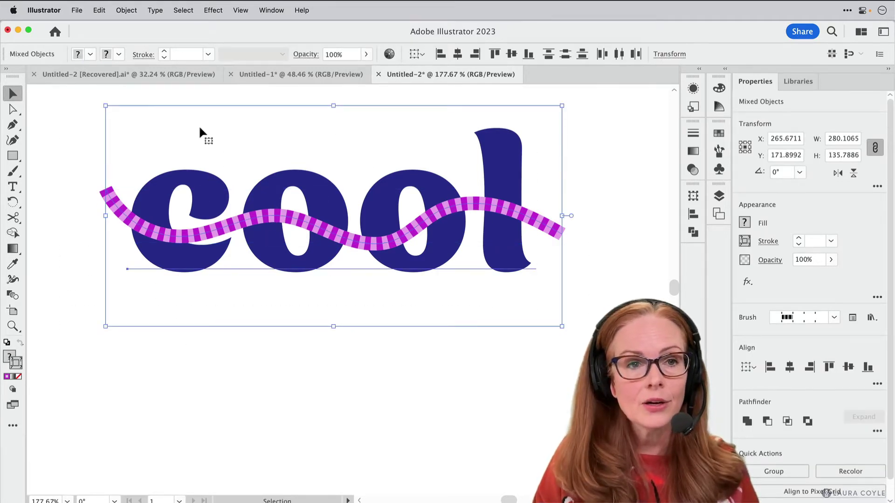
pyautogui.click(132, 10)
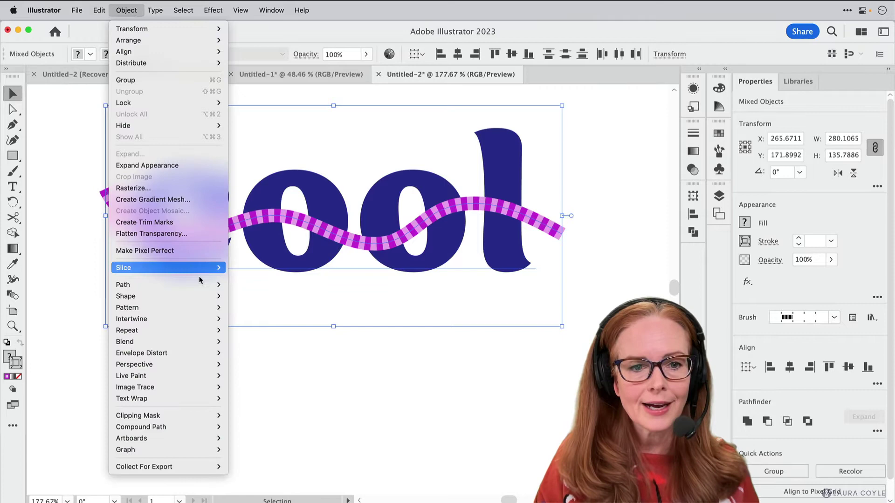
pyautogui.moveTo(195, 323)
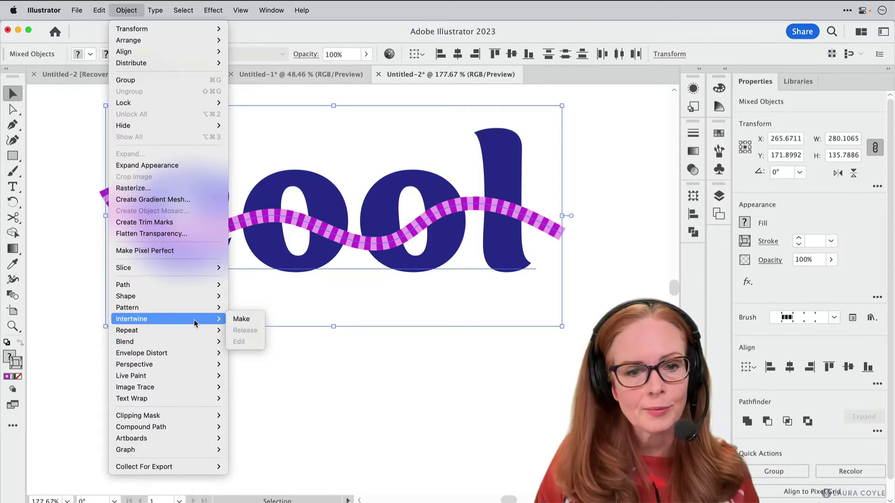
pyautogui.click(252, 323)
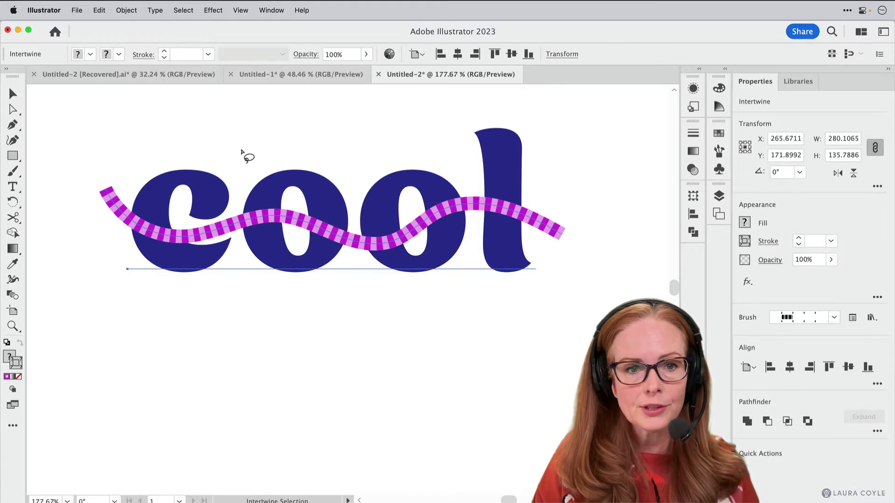
# Step: Send the ribbon behind parts of the c, the first o and the second o
pyautogui.scroll(5, 236, 172)
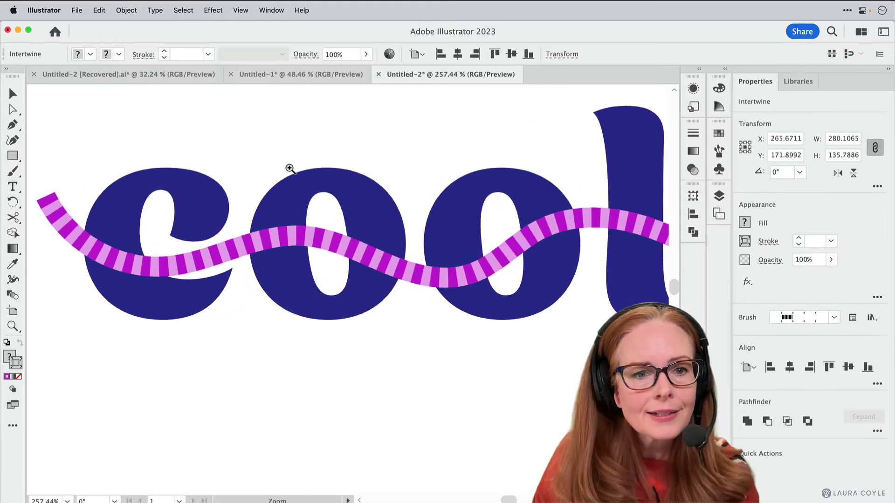
pyautogui.moveTo(242, 192); pyautogui.dragTo(278, 185)
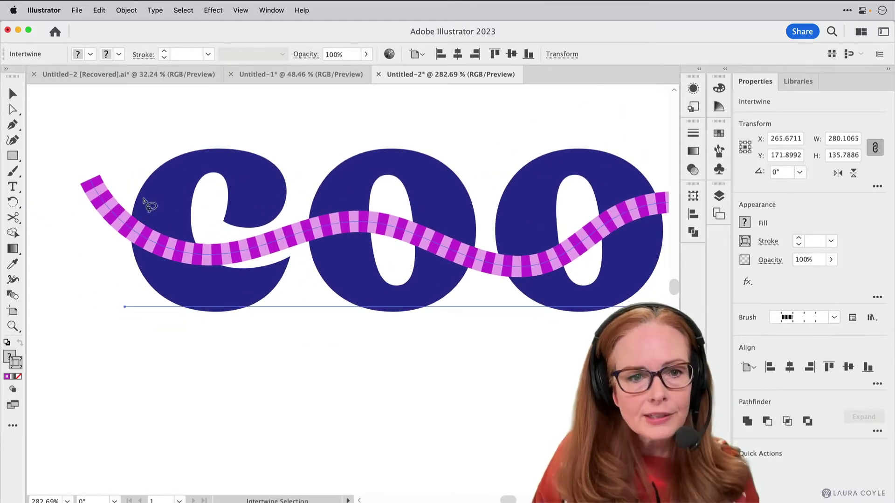
pyautogui.moveTo(165, 213)
pyautogui.mouseDown()
pyautogui.moveTo(142, 204)
pyautogui.moveTo(123, 230)
pyautogui.moveTo(122, 248)
pyautogui.moveTo(144, 263)
pyautogui.moveTo(225, 269)
pyautogui.moveTo(220, 243)
pyautogui.moveTo(150, 209)
pyautogui.mouseUp()
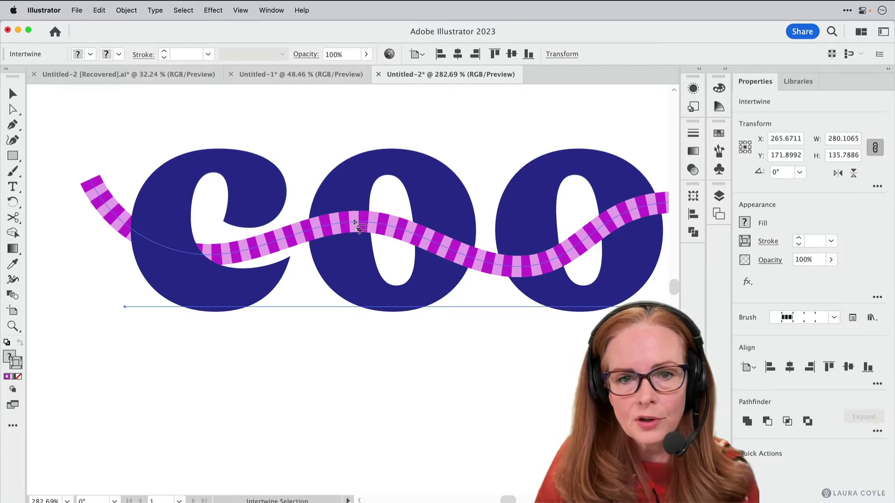
pyautogui.moveTo(438, 209)
pyautogui.mouseDown()
pyautogui.moveTo(405, 252)
pyautogui.moveTo(425, 271)
pyautogui.moveTo(471, 285)
pyautogui.moveTo(483, 275)
pyautogui.moveTo(486, 243)
pyautogui.moveTo(437, 207)
pyautogui.mouseUp()
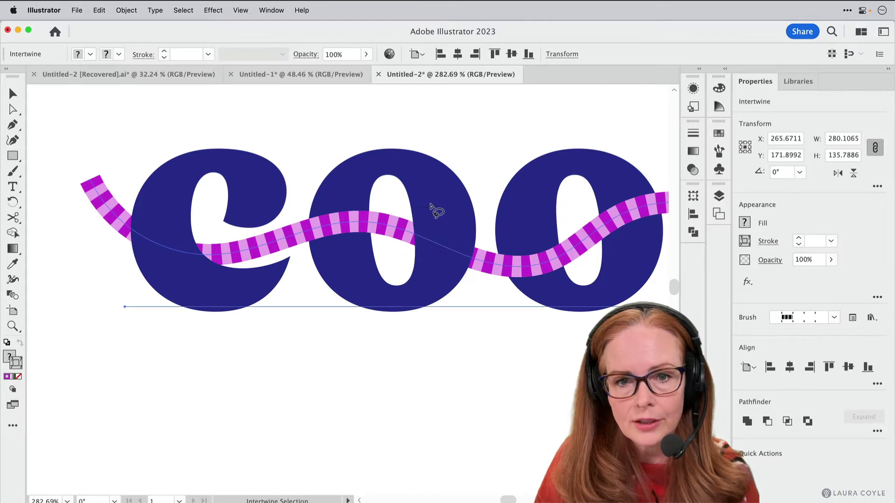
pyautogui.press('space')
pyautogui.moveTo(506, 236); pyautogui.dragTo(359, 283)
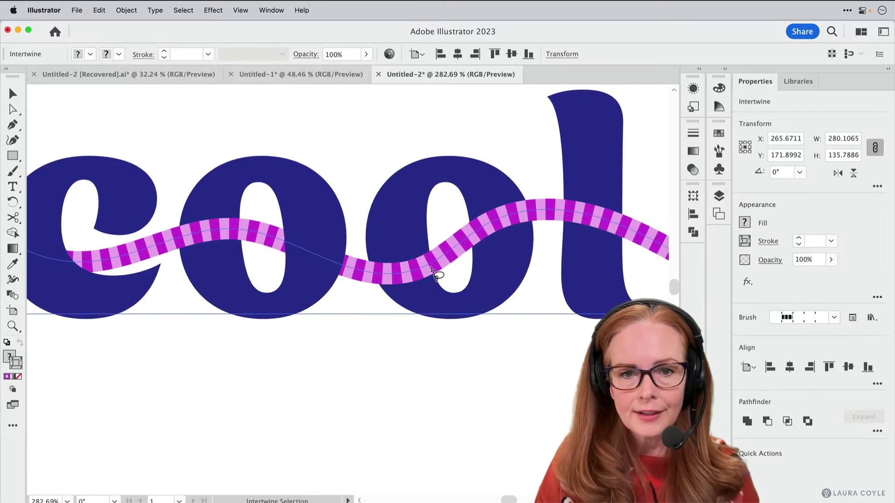
pyautogui.moveTo(495, 193)
pyautogui.mouseDown()
pyautogui.moveTo(455, 205)
pyautogui.moveTo(462, 244)
pyautogui.moveTo(507, 261)
pyautogui.moveTo(536, 241)
pyautogui.moveTo(546, 205)
pyautogui.moveTo(525, 192)
pyautogui.moveTo(493, 199)
pyautogui.mouseUp()
pyautogui.hscroll(1, 466, 326)
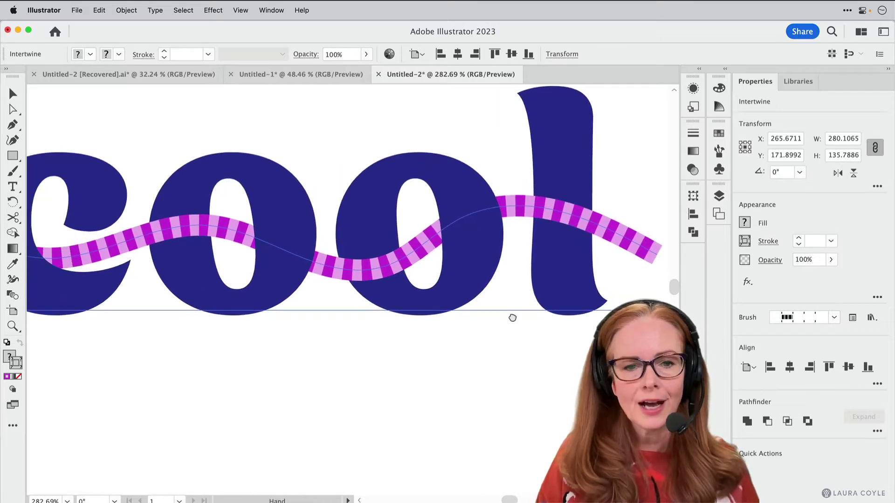
pyautogui.press('v')
pyautogui.scroll(-3, 447, 354)
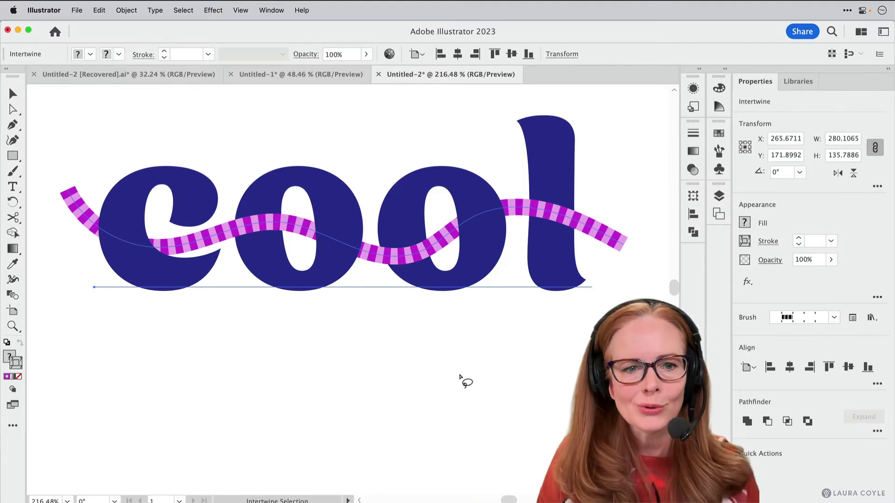
pyautogui.press('v')
pyautogui.click(454, 372)
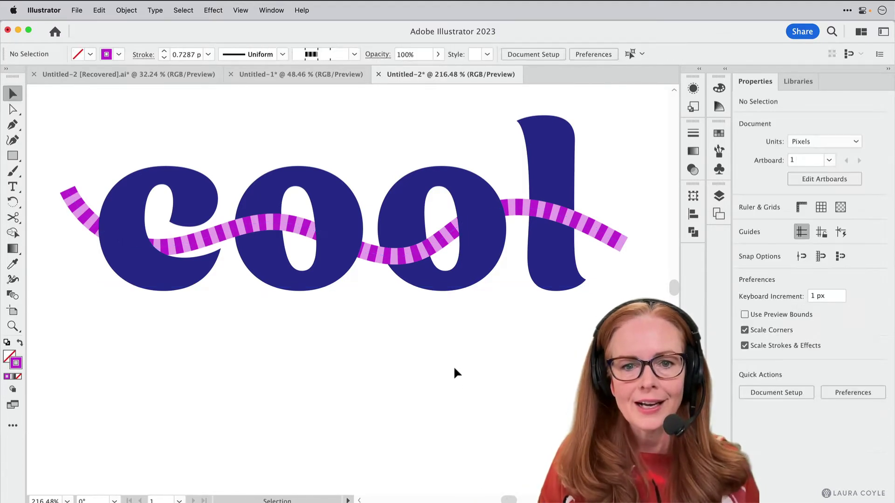
pyautogui.click(419, 288)
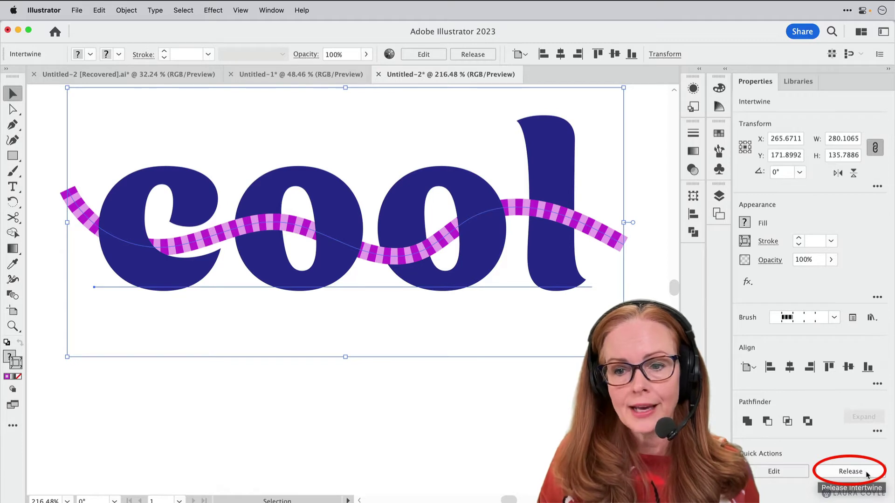
pyautogui.click(850, 472)
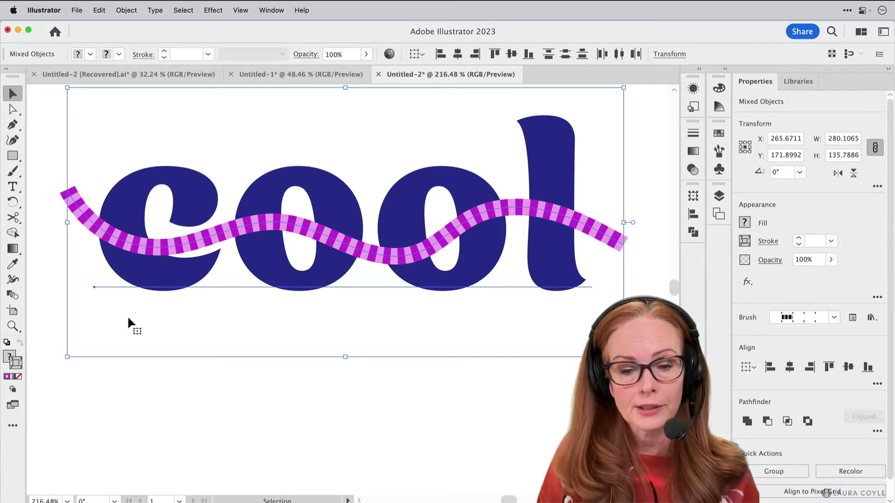
pyautogui.press('super+z')
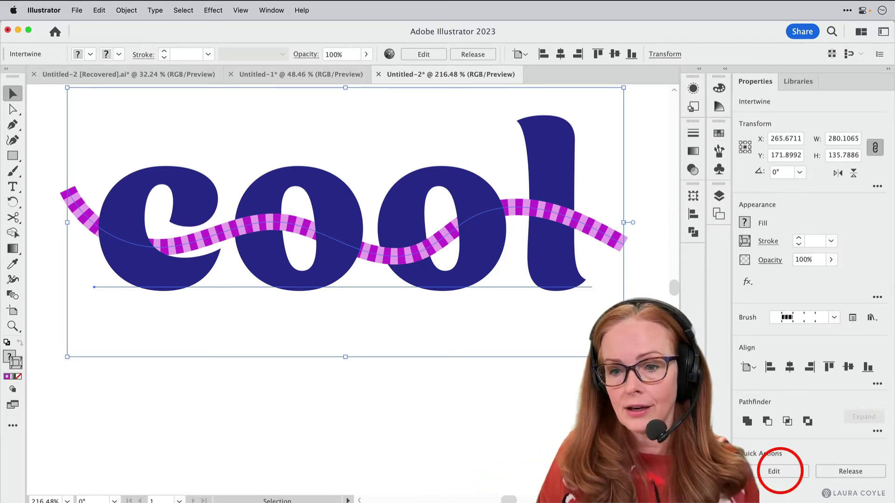
pyautogui.click(771, 472)
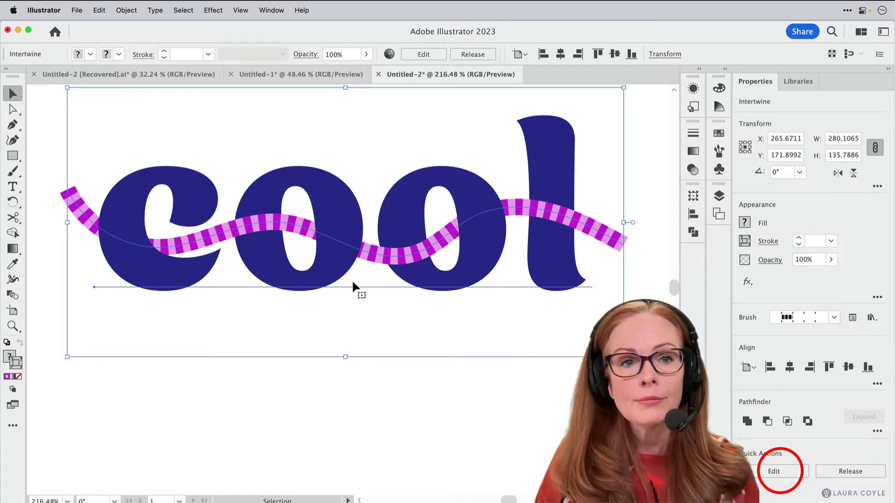
pyautogui.click(120, 10)
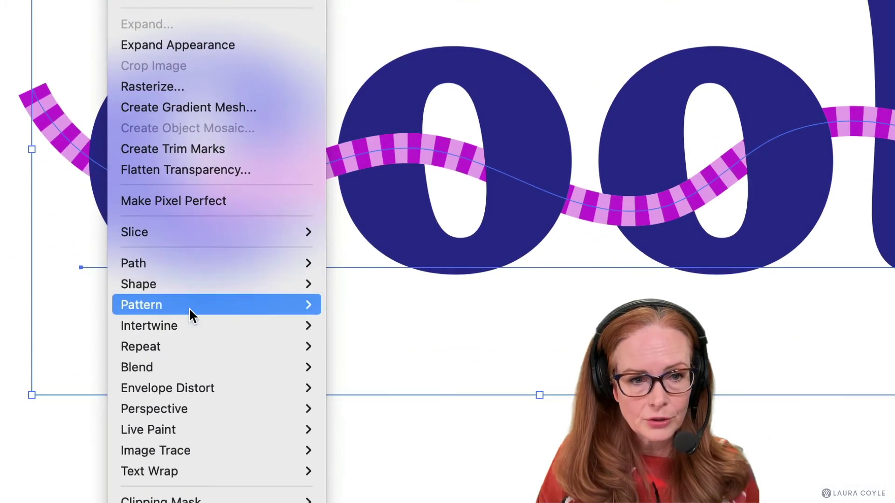
pyautogui.moveTo(173, 319)
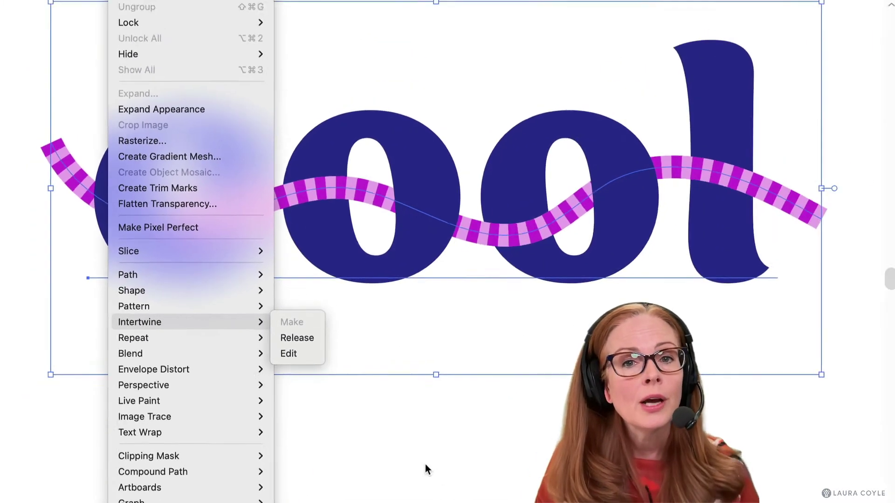
pyautogui.click(526, 485)
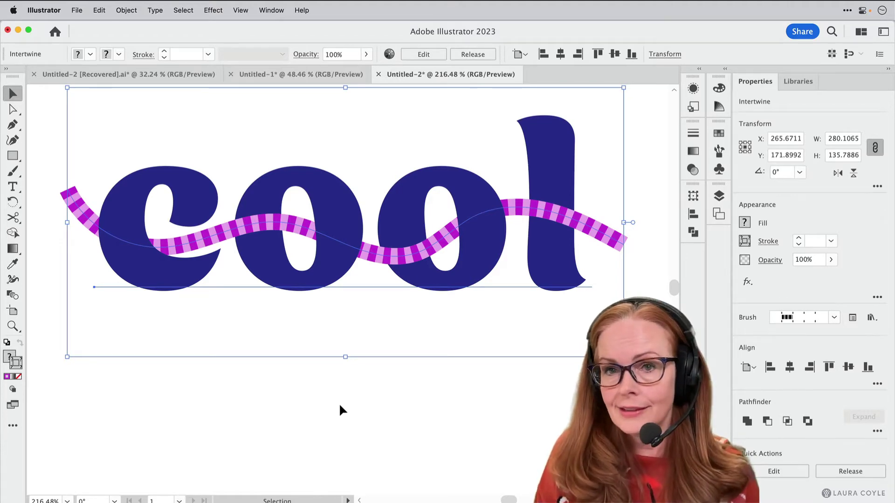
pyautogui.click(719, 196)
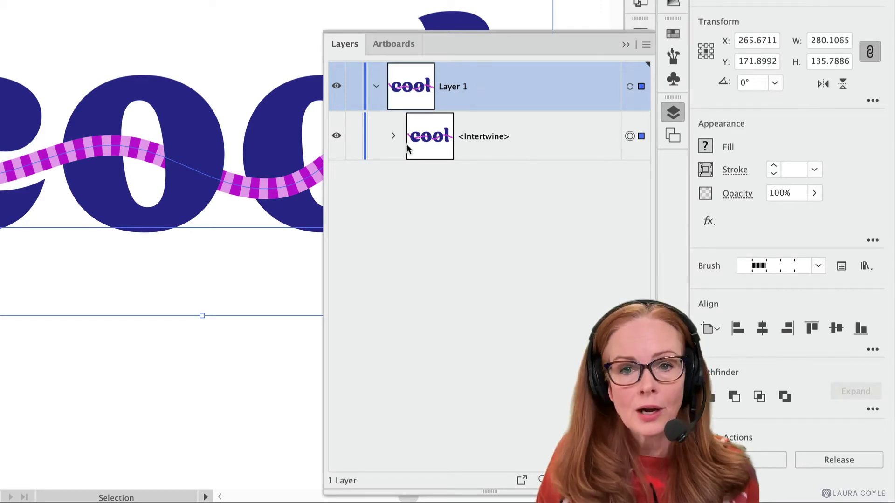
pyautogui.click(394, 136)
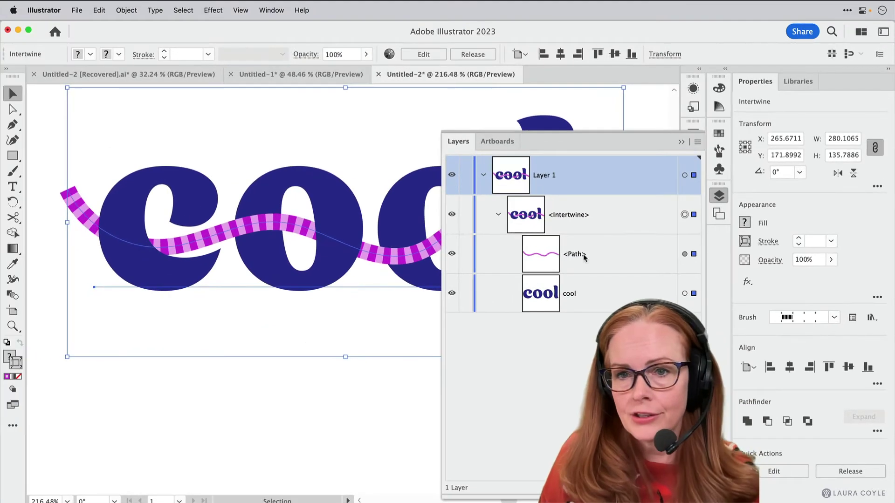
pyautogui.click(625, 44)
pyautogui.click(238, 367)
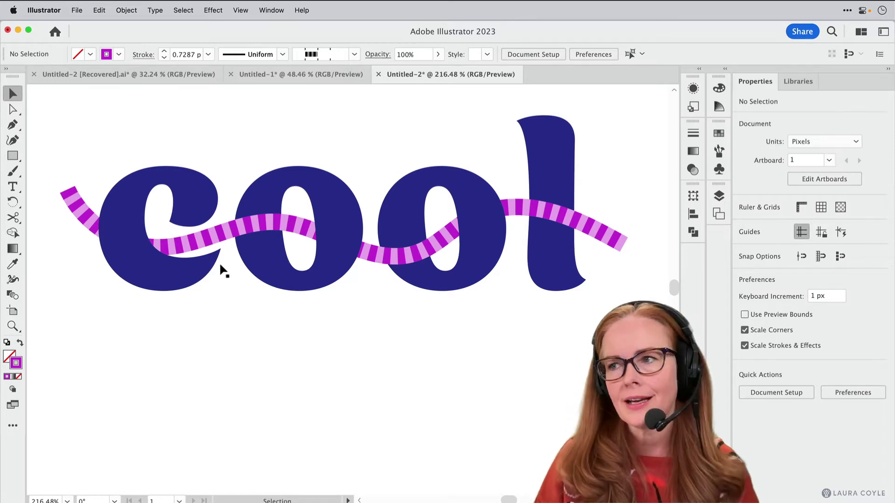
# Step: Edit the Intertwine object to tuck the ribbon behind the lower left stroke of the c
pyautogui.click(189, 275)
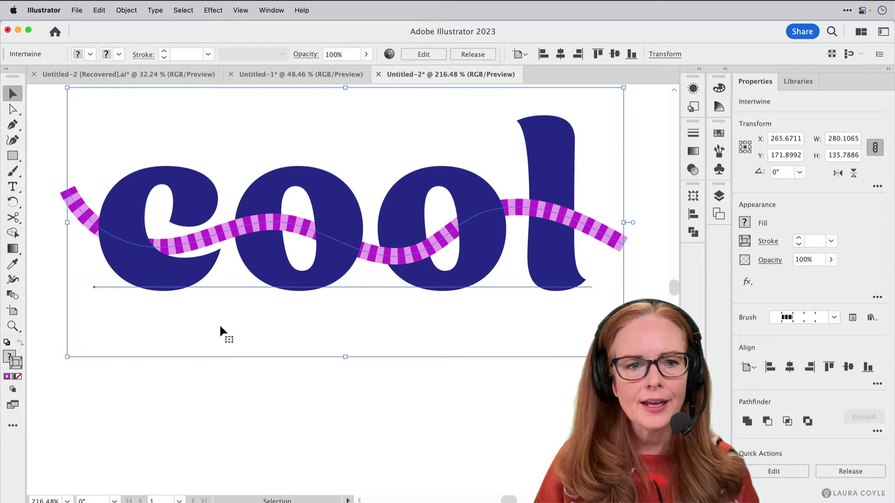
pyautogui.click(802, 471)
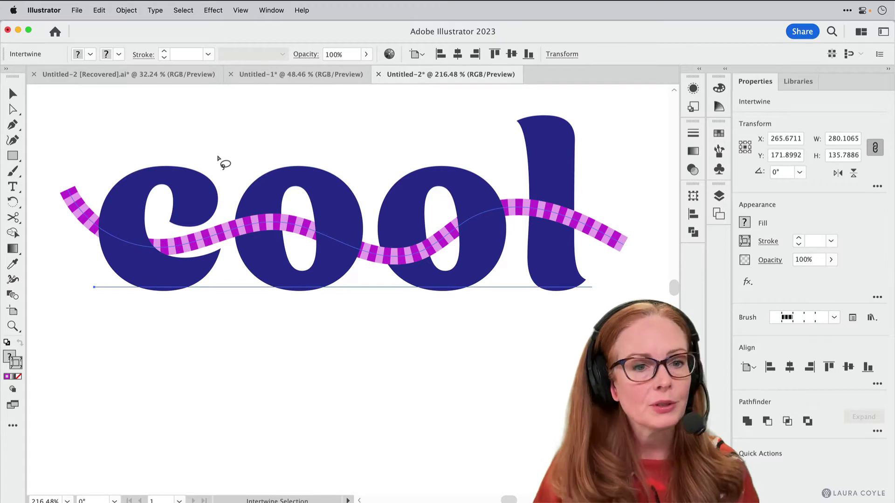
pyautogui.scroll(5, 223, 163)
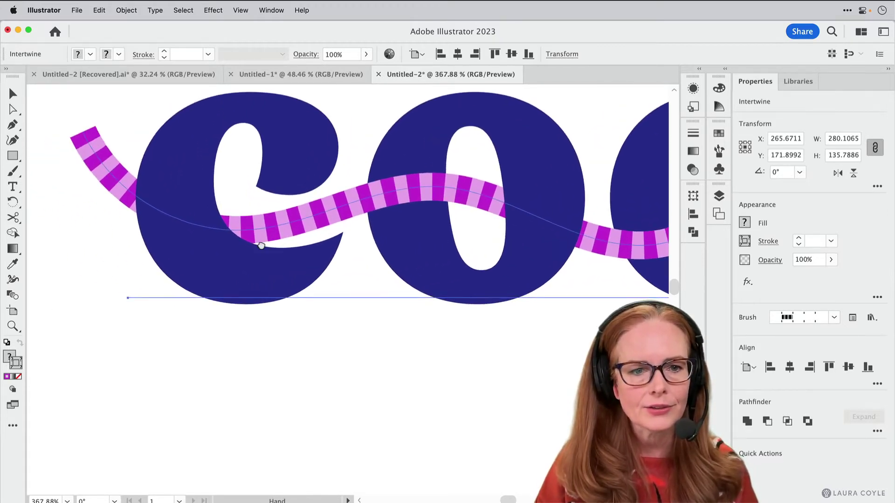
pyautogui.moveTo(186, 184)
pyautogui.mouseDown()
pyautogui.moveTo(207, 185)
pyautogui.moveTo(181, 175)
pyautogui.moveTo(162, 189)
pyautogui.moveTo(166, 217)
pyautogui.moveTo(236, 245)
pyautogui.moveTo(258, 217)
pyautogui.moveTo(179, 186)
pyautogui.mouseUp()
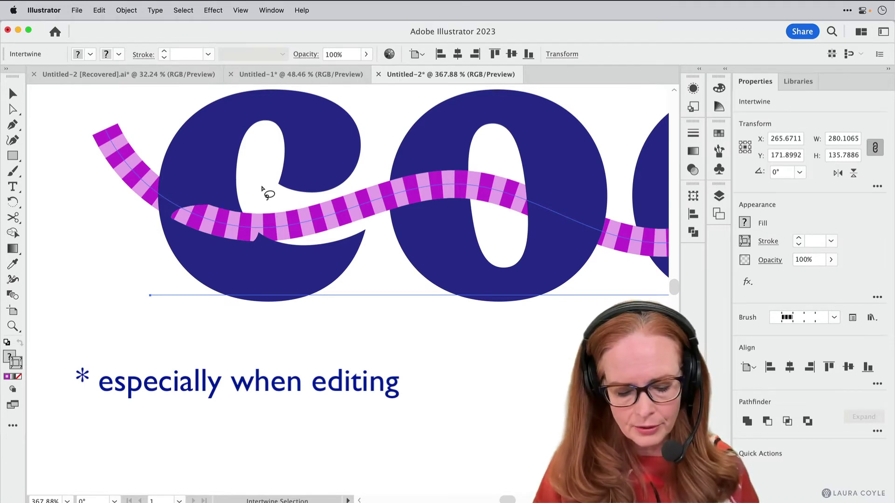
pyautogui.press('v')
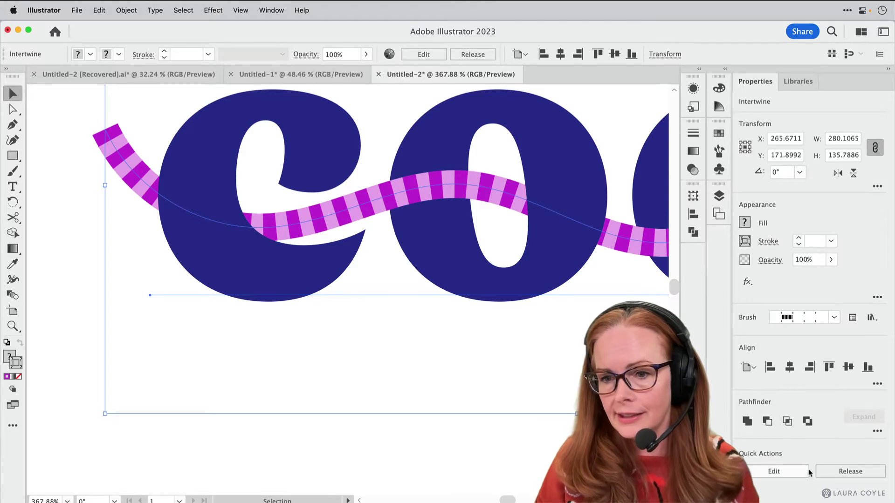
# Step: Re-edit the Intertwine and swap the ribbon's overlaps at its left end, the first o and second o
pyautogui.click(792, 472)
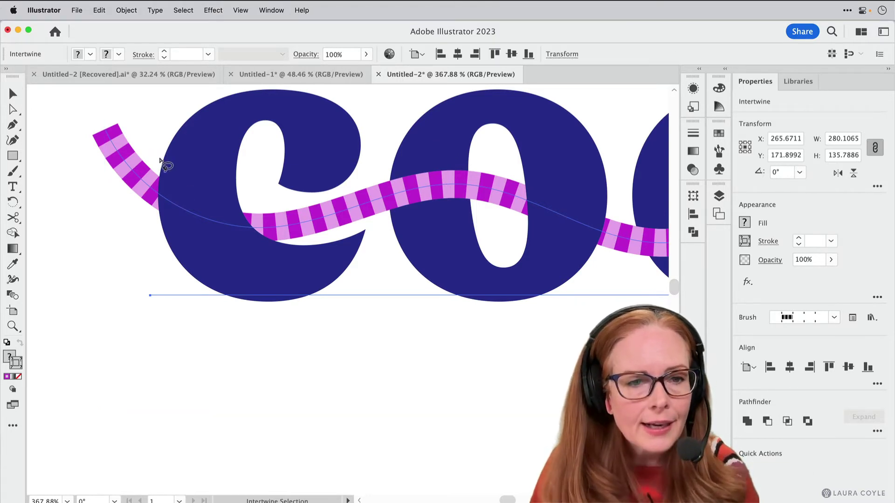
pyautogui.moveTo(162, 165)
pyautogui.mouseDown()
pyautogui.moveTo(161, 223)
pyautogui.moveTo(224, 243)
pyautogui.moveTo(285, 245)
pyautogui.moveTo(245, 204)
pyautogui.moveTo(161, 167)
pyautogui.mouseUp()
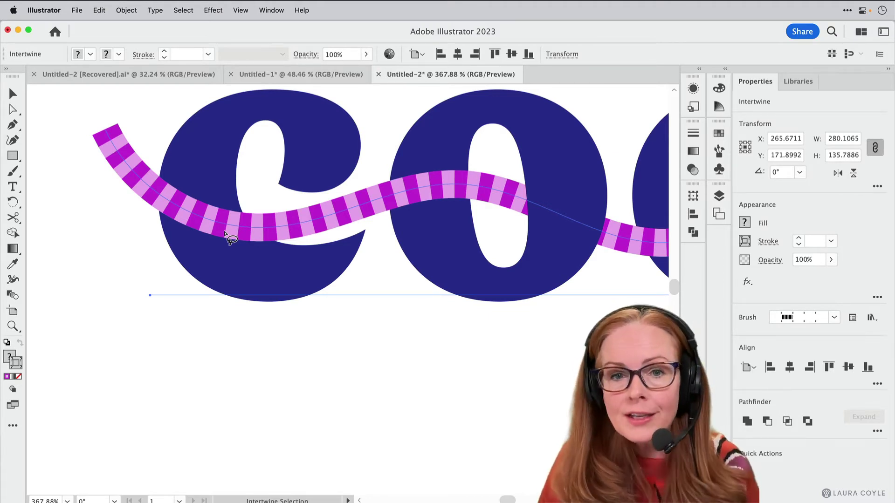
pyautogui.hscroll(6, 444, 245)
pyautogui.press('z')
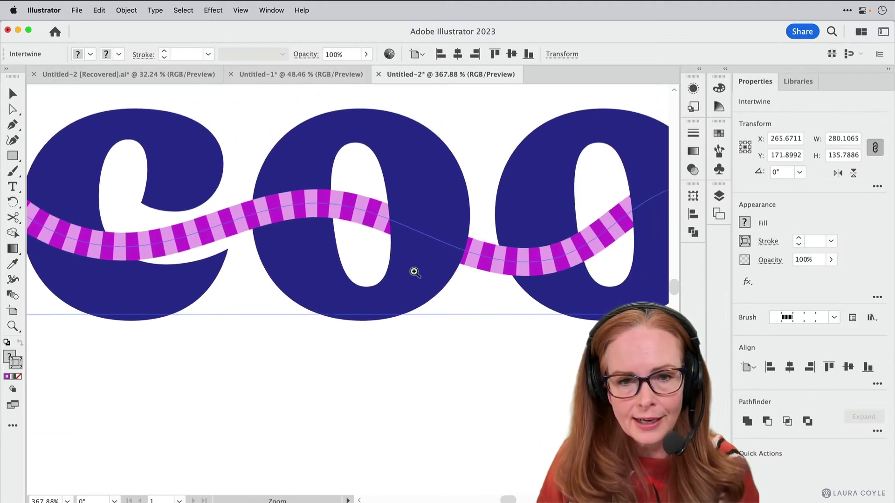
pyautogui.click(415, 273)
pyautogui.click(497, 250)
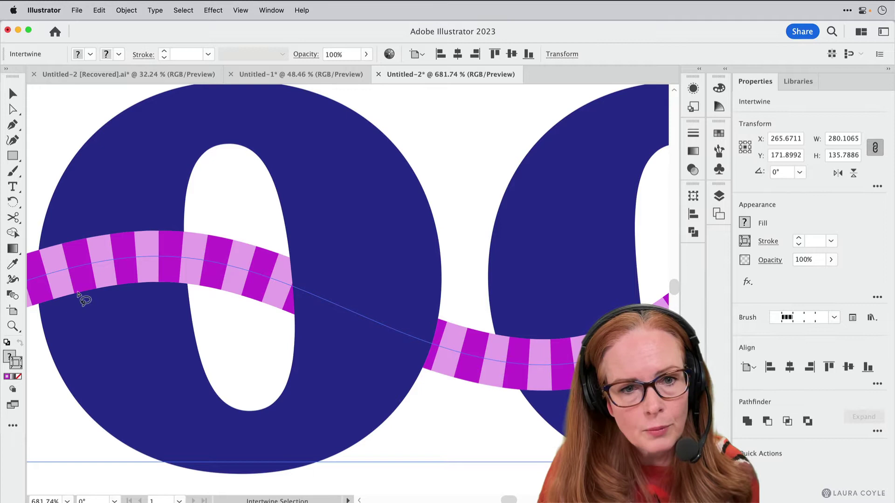
pyautogui.moveTo(278, 239)
pyautogui.mouseDown()
pyautogui.moveTo(281, 330)
pyautogui.moveTo(343, 363)
pyautogui.moveTo(435, 394)
pyautogui.moveTo(451, 291)
pyautogui.moveTo(359, 256)
pyautogui.moveTo(279, 243)
pyautogui.mouseUp()
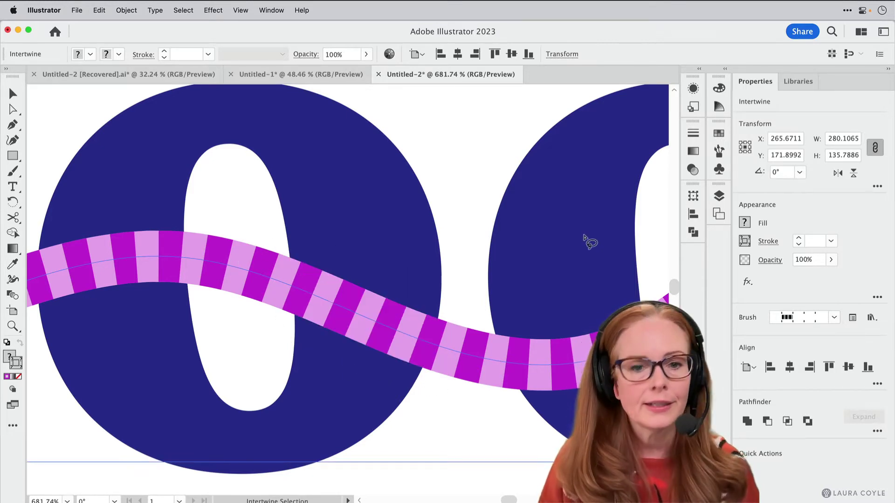
pyautogui.hscroll(5, 585, 240)
pyautogui.scroll(-3, 585, 240)
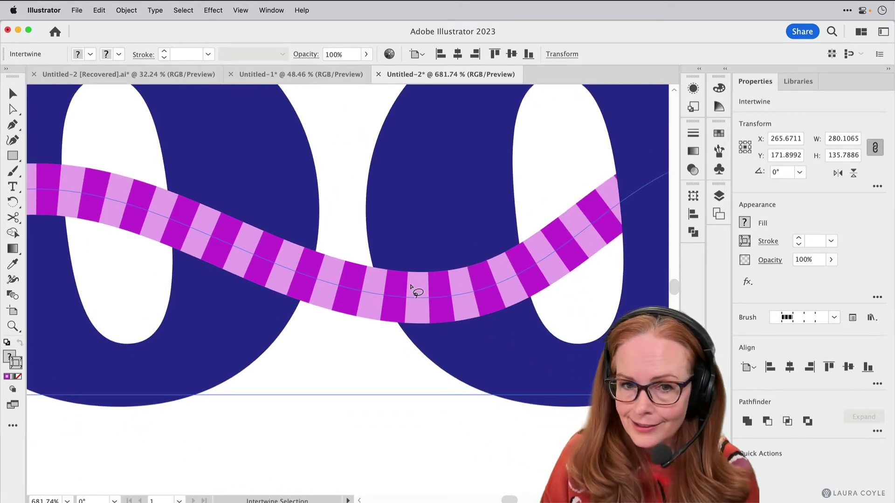
pyautogui.moveTo(429, 244)
pyautogui.mouseDown()
pyautogui.moveTo(525, 337)
pyautogui.moveTo(488, 241)
pyautogui.moveTo(418, 255)
pyautogui.moveTo(424, 246)
pyautogui.mouseUp()
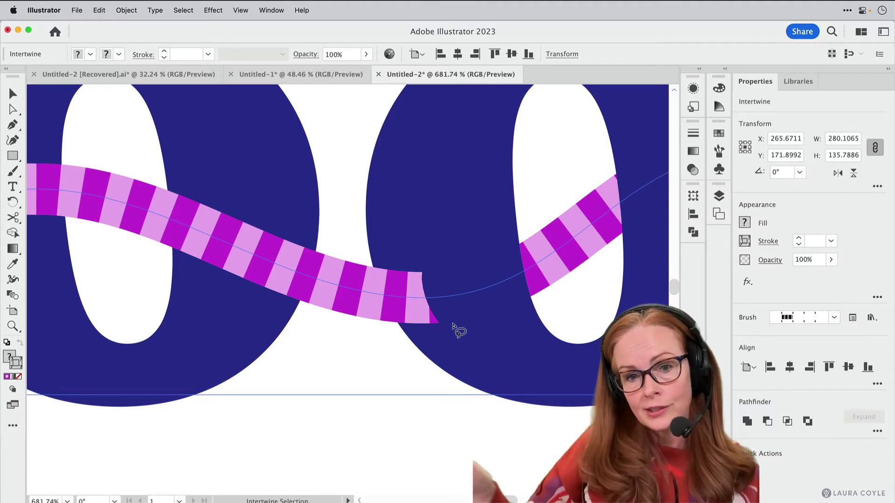
pyautogui.scroll(-5, 502, 292)
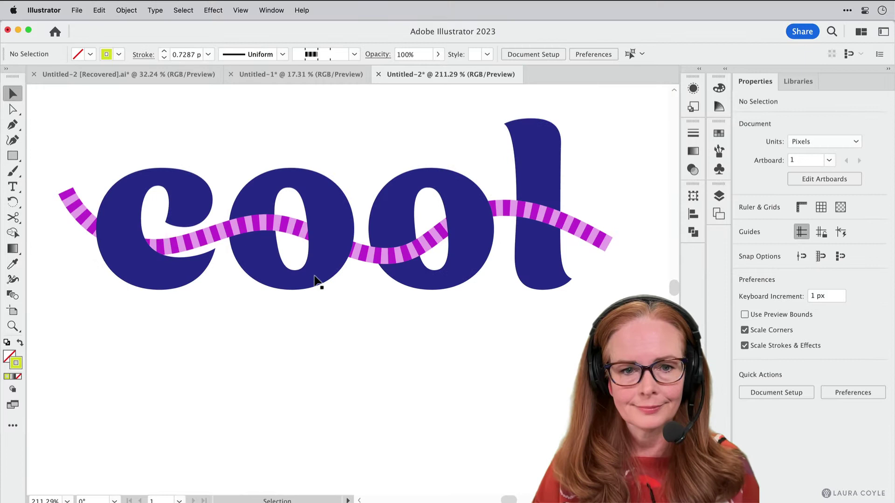
# Step: Adjust the ribbon's curve at its anchor in the c, undoing the raised arch over the first o
pyautogui.click(320, 279)
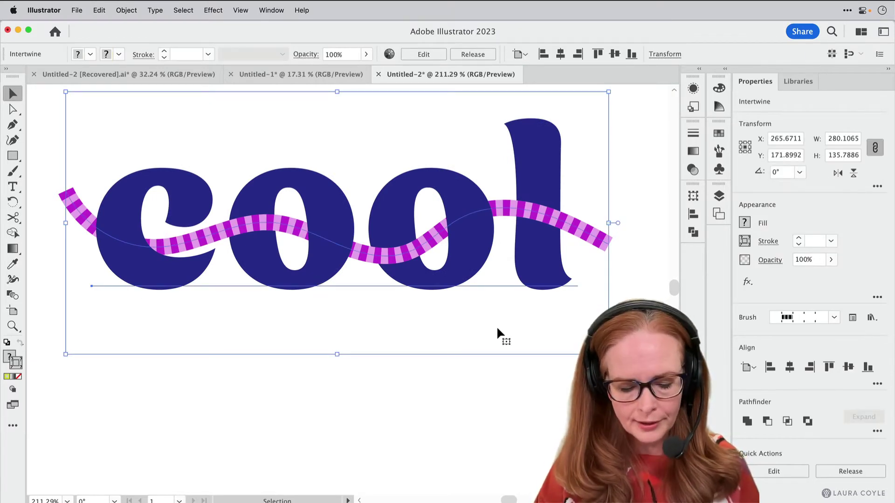
pyautogui.press('a')
pyautogui.click(644, 229)
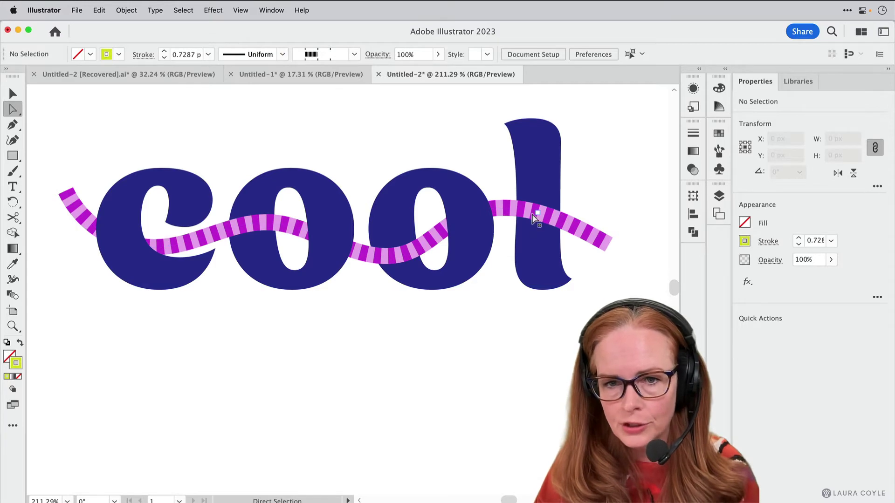
pyautogui.click(563, 231)
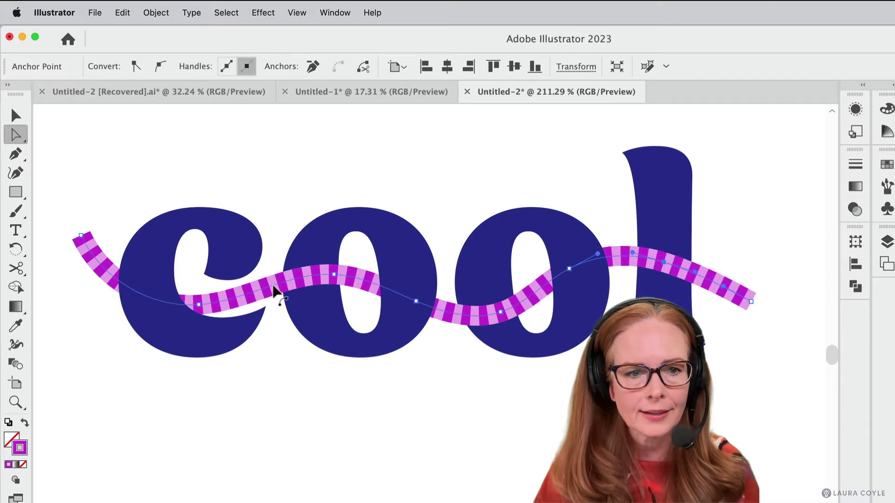
pyautogui.click(200, 306)
pyautogui.moveTo(150, 308); pyautogui.dragTo(143, 319)
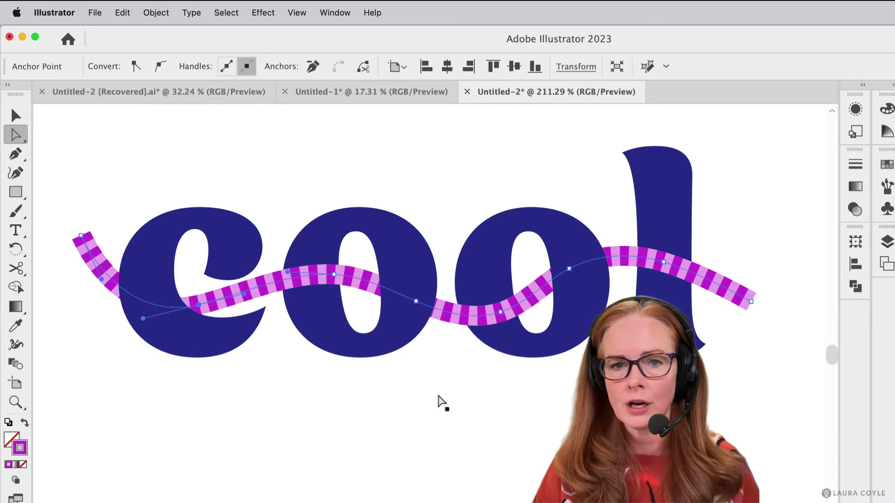
pyautogui.moveTo(334, 274); pyautogui.dragTo(323, 215)
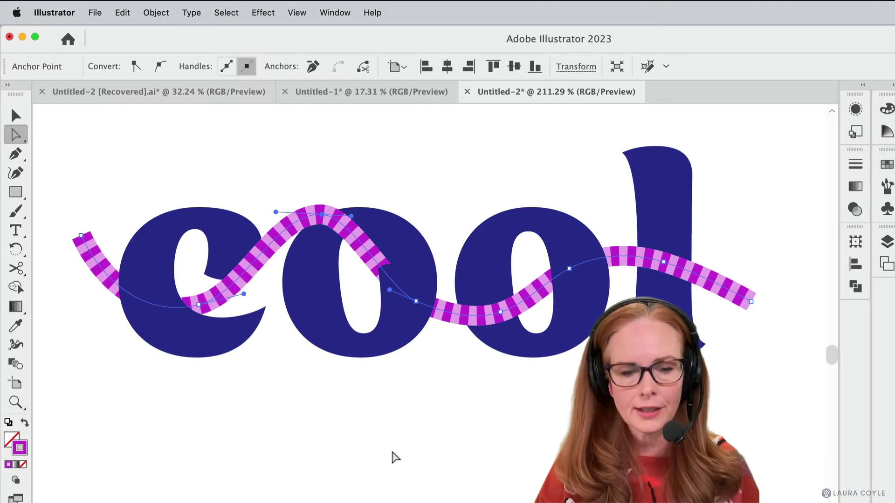
pyautogui.press('super+z')
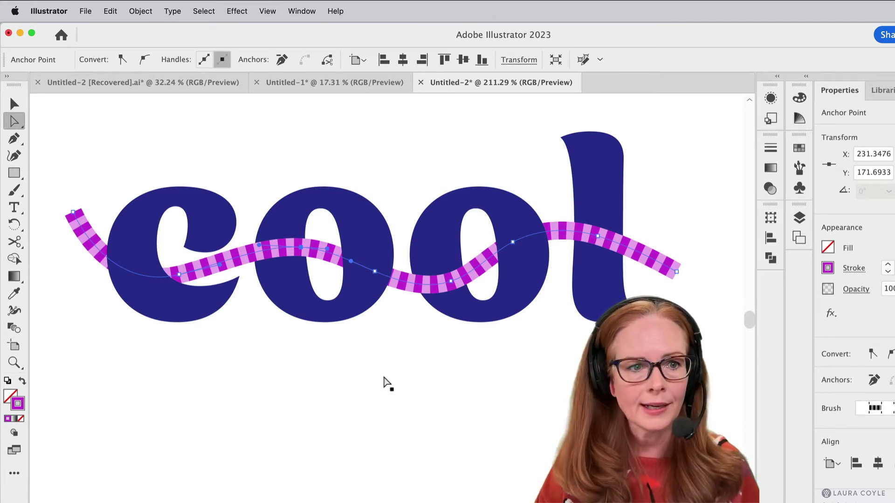
pyautogui.click(16, 191)
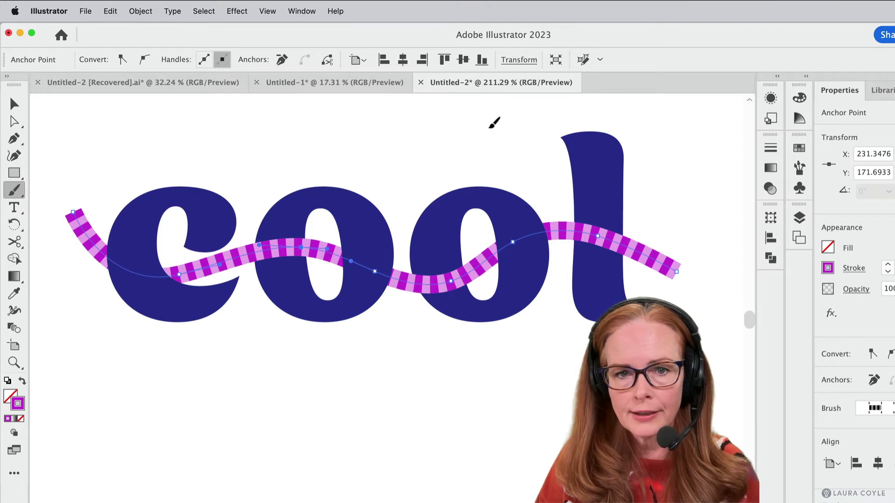
pyautogui.moveTo(489, 126)
pyautogui.mouseDown()
pyautogui.moveTo(471, 216)
pyautogui.moveTo(485, 306)
pyautogui.moveTo(476, 354)
pyautogui.moveTo(464, 370)
pyautogui.mouseUp()
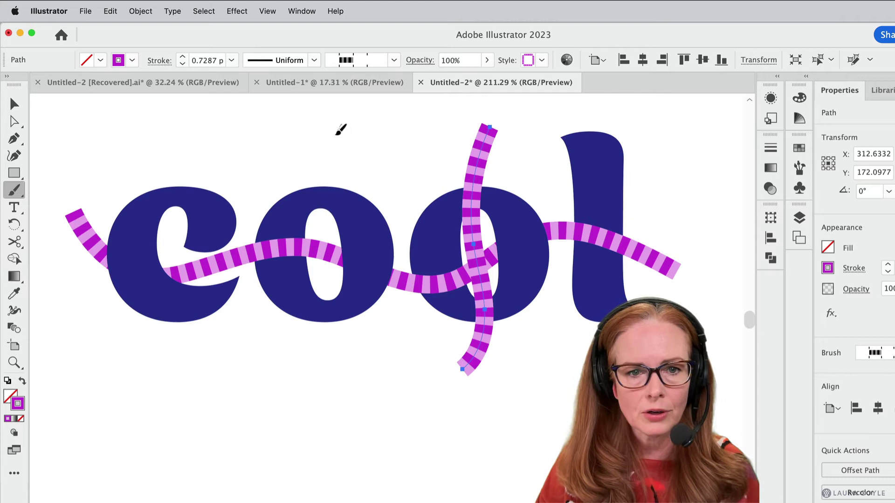
pyautogui.moveTo(336, 134)
pyautogui.mouseDown()
pyautogui.moveTo(322, 187)
pyautogui.moveTo(315, 322)
pyautogui.moveTo(285, 366)
pyautogui.mouseUp()
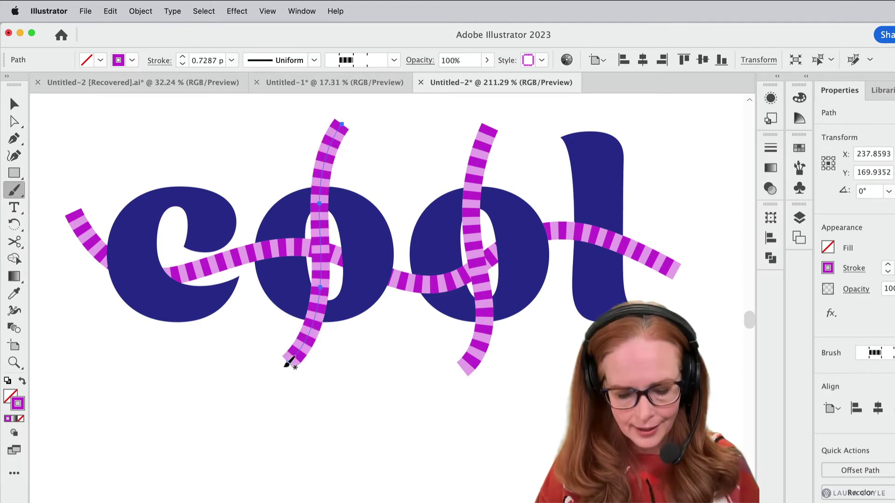
pyautogui.press('v')
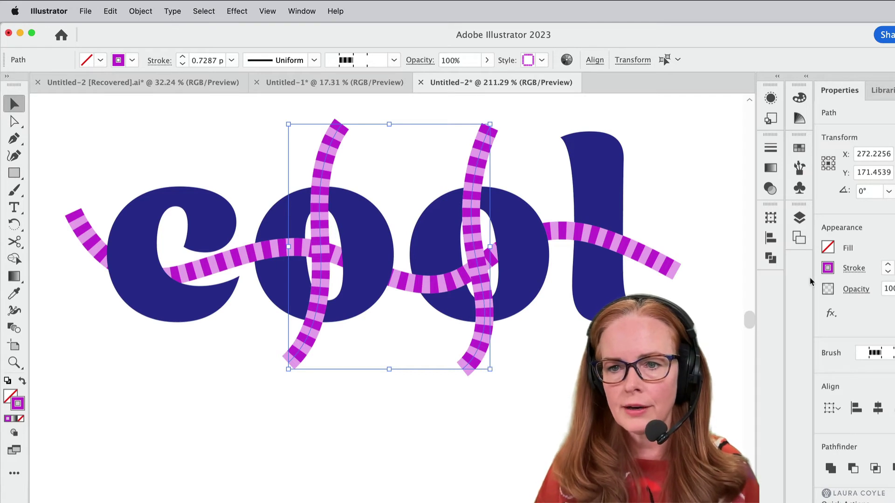
pyautogui.click(827, 269)
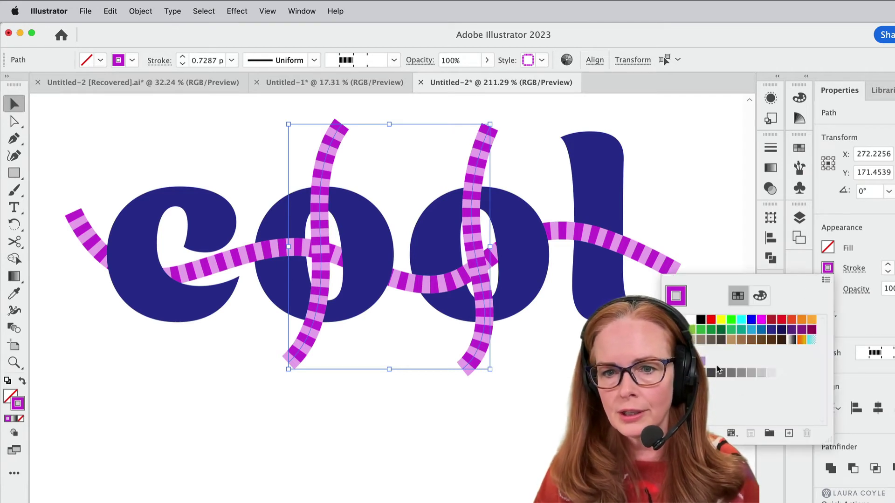
pyautogui.click(690, 361)
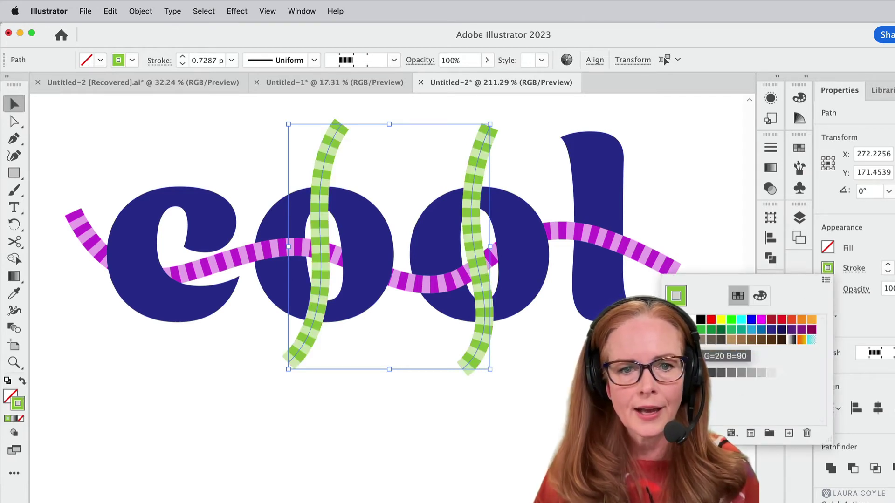
pyautogui.click(868, 314)
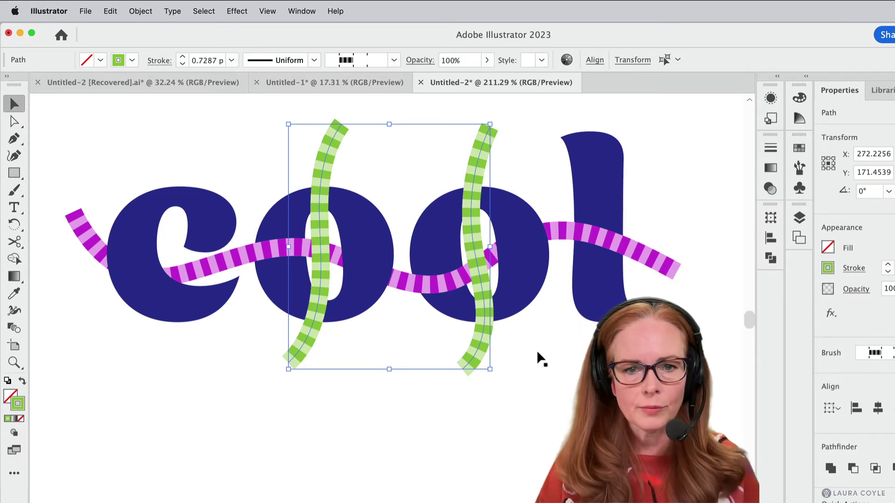
pyautogui.press('super+a')
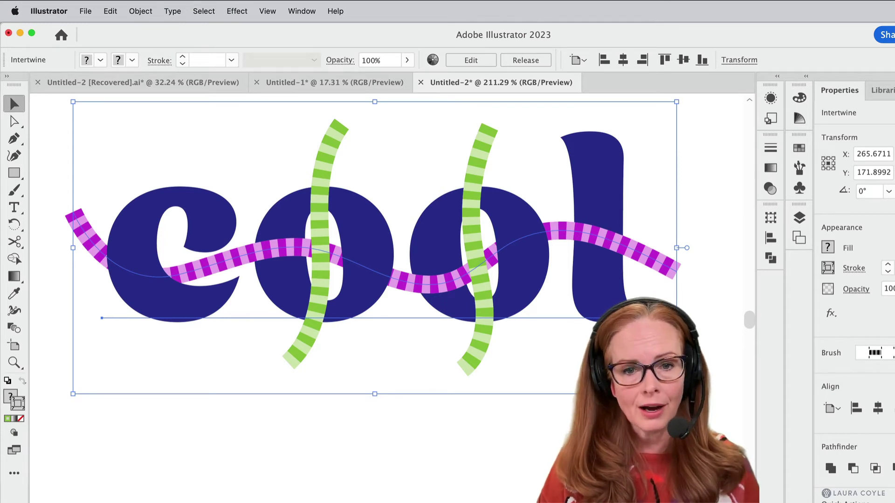
pyautogui.click(477, 413)
pyautogui.click(471, 371)
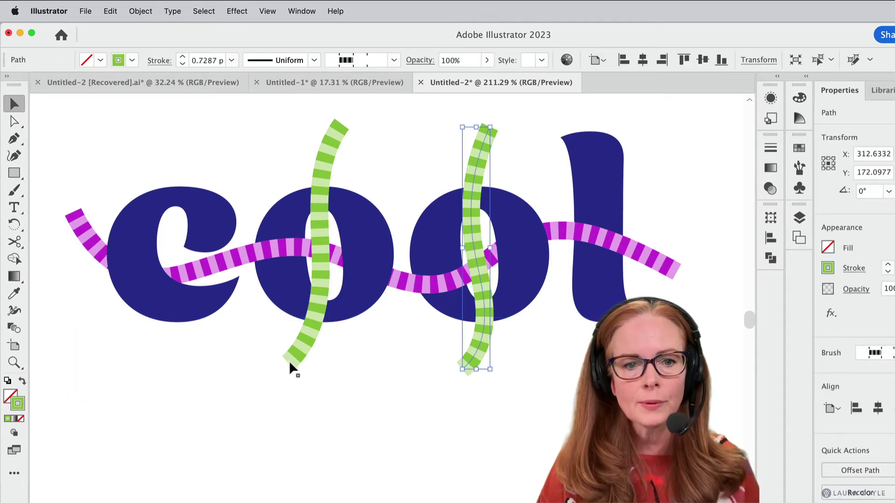
pyautogui.click(289, 363)
pyautogui.click(340, 449)
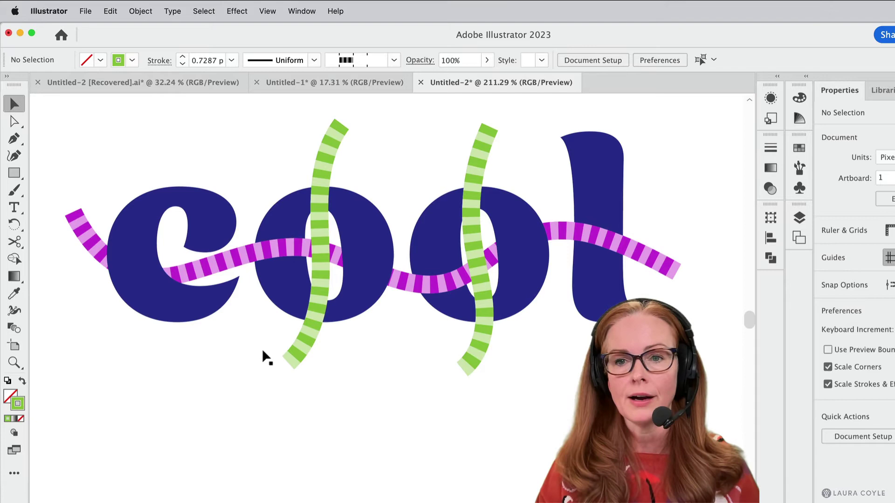
# Step: In the Layers panel, drag both green strand paths into the Intertwine group
pyautogui.click(799, 217)
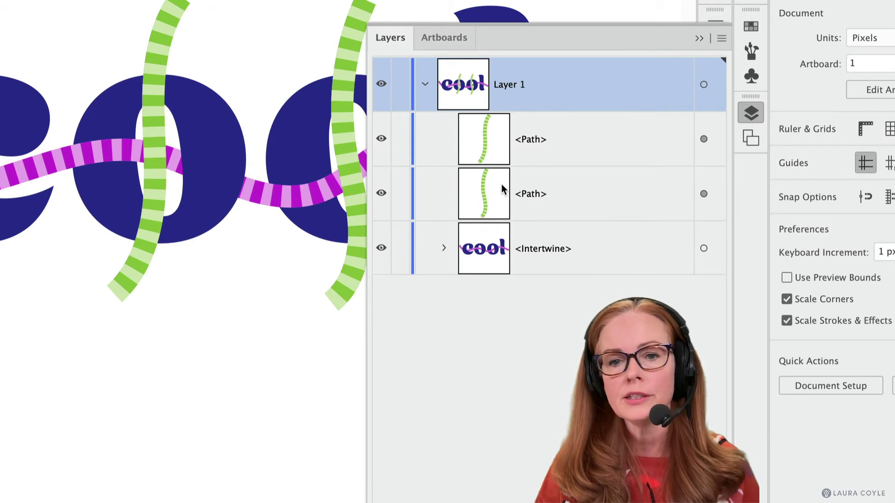
pyautogui.click(443, 248)
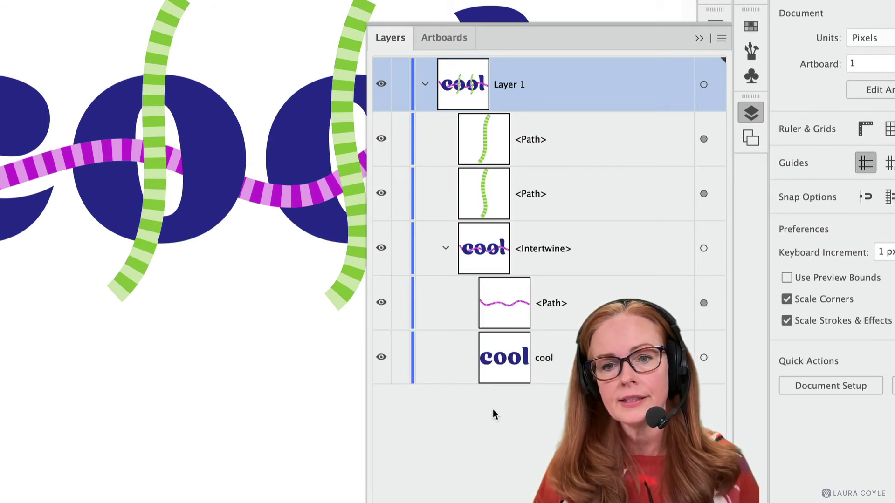
pyautogui.moveTo(599, 200); pyautogui.dragTo(610, 276)
pyautogui.click(601, 140)
pyautogui.moveTo(601, 140); pyautogui.dragTo(613, 214)
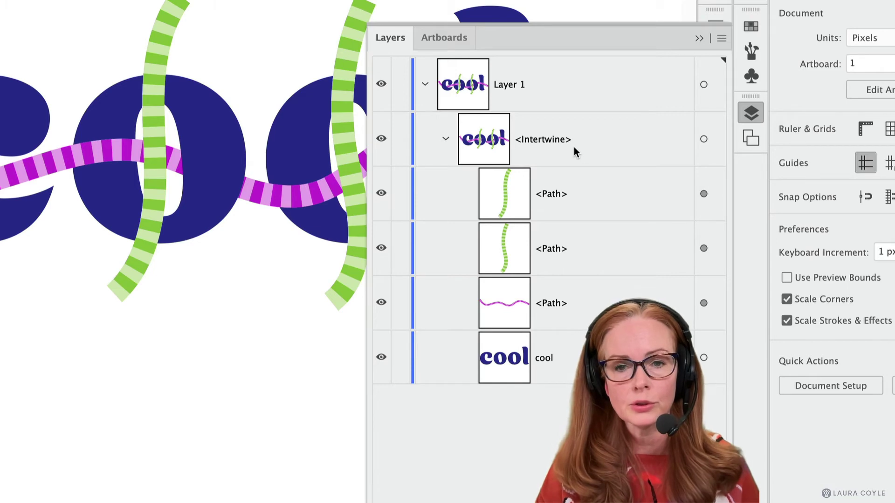
pyautogui.click(445, 140)
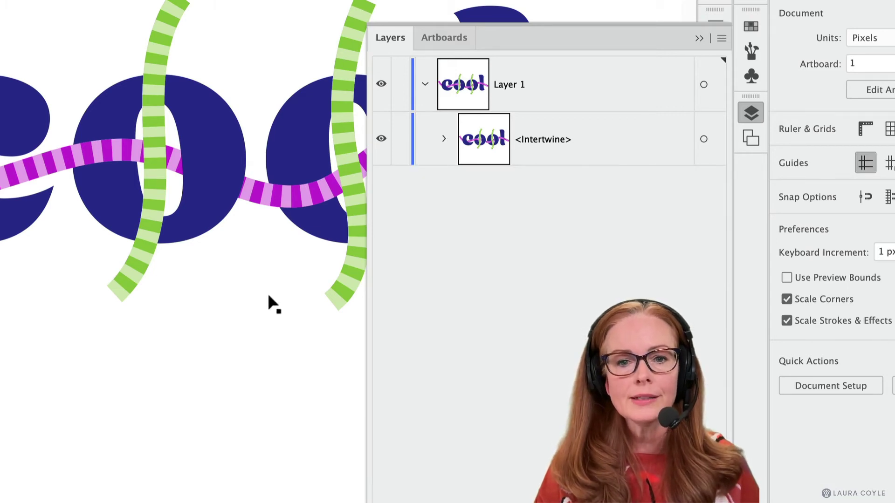
pyautogui.click(699, 39)
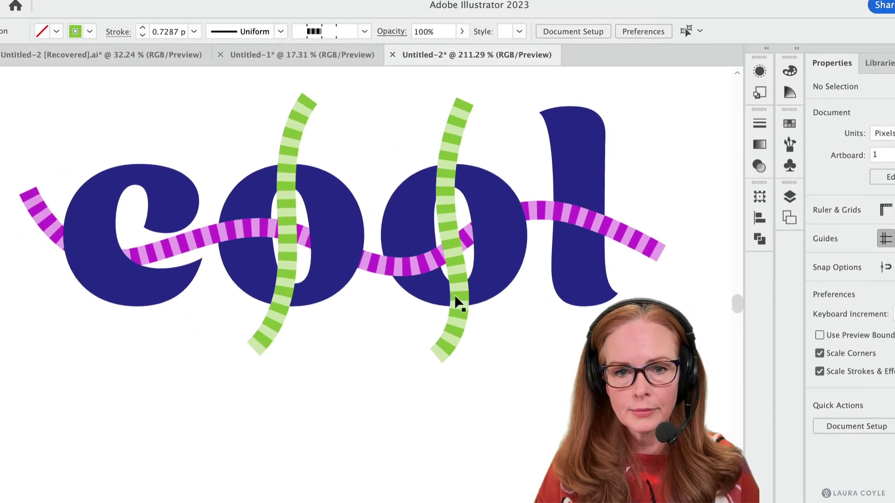
pyautogui.click(356, 233)
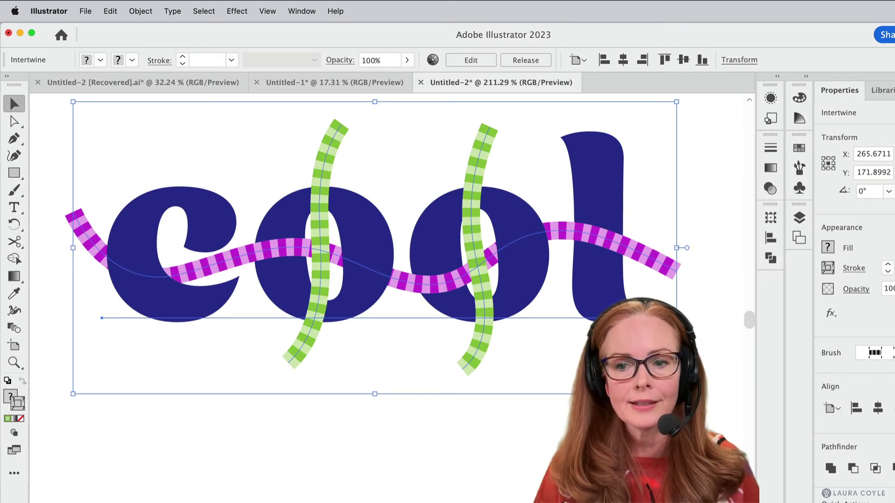
# Step: Zoom in on the second o and mark its crossing so the strands sit in front of it
pyautogui.click(471, 60)
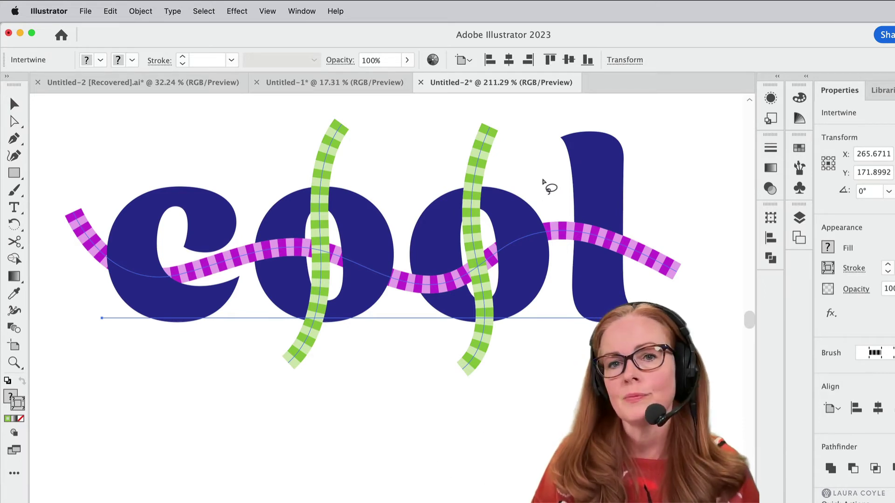
pyautogui.moveTo(418, 212)
pyautogui.mouseDown()
pyautogui.moveTo(439, 224)
pyautogui.moveTo(492, 208)
pyautogui.moveTo(307, 215)
pyautogui.mouseUp()
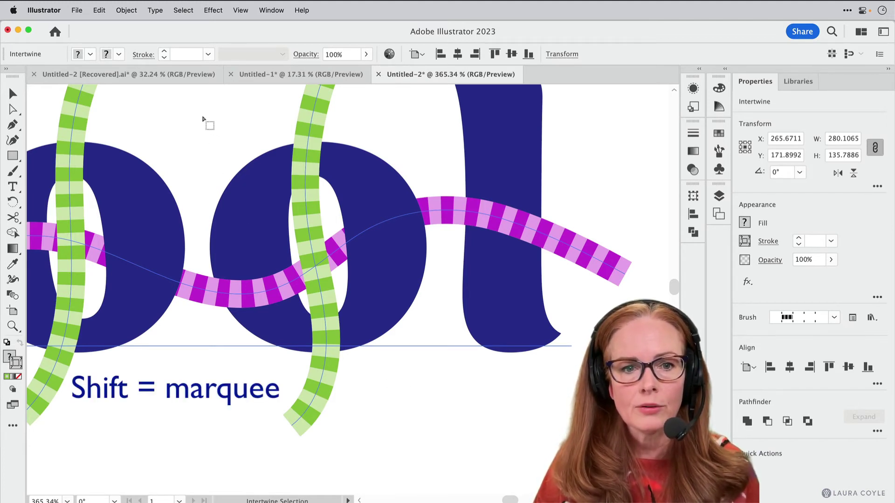
pyautogui.moveTo(200, 116); pyautogui.dragTo(435, 369)
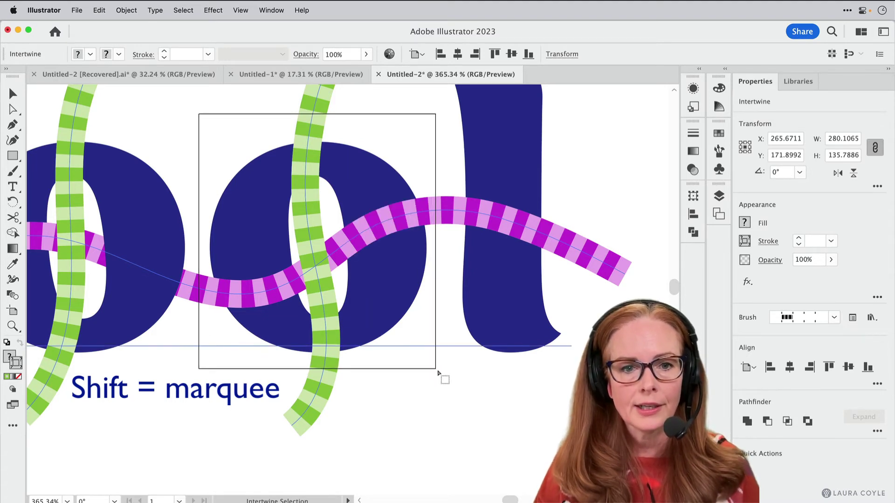
pyautogui.click(327, 183)
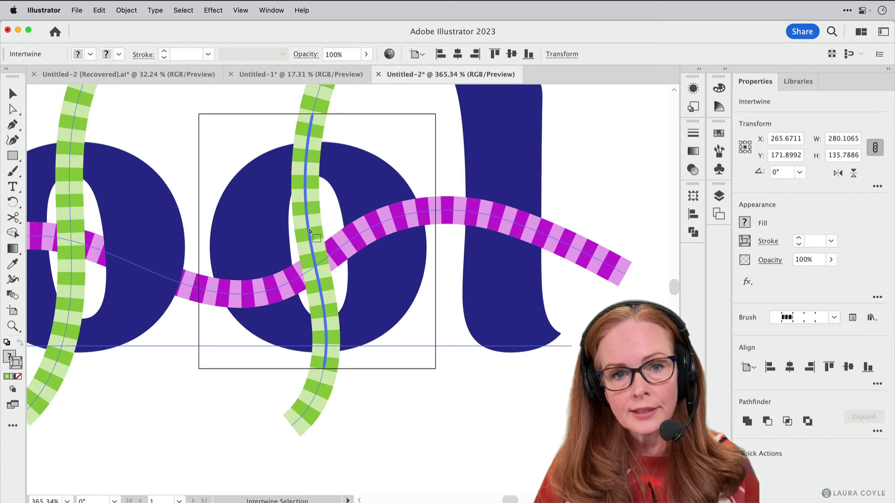
# Step: Send the green strand behind the second o and outline another of its crossings
pyautogui.click(309, 231)
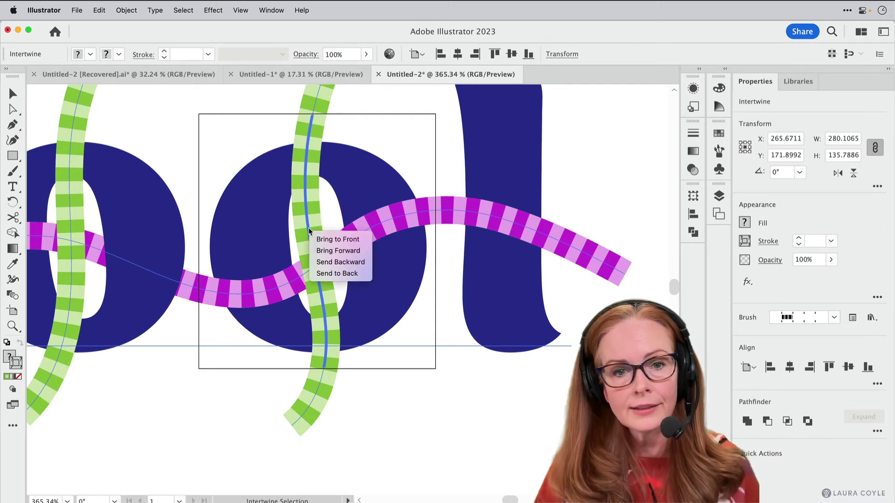
pyautogui.click(320, 274)
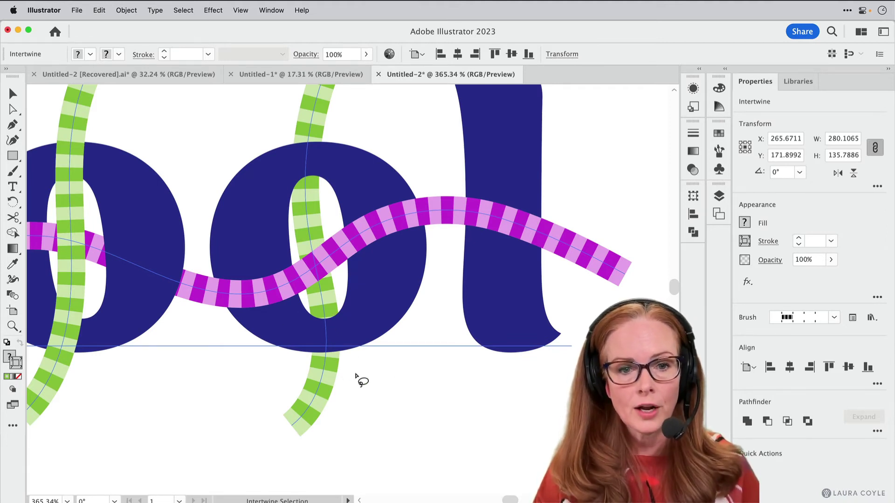
pyautogui.moveTo(335, 304)
pyautogui.mouseDown()
pyautogui.moveTo(297, 329)
pyautogui.moveTo(297, 364)
pyautogui.moveTo(334, 379)
pyautogui.moveTo(357, 370)
pyautogui.moveTo(364, 339)
pyautogui.moveTo(333, 308)
pyautogui.mouseUp()
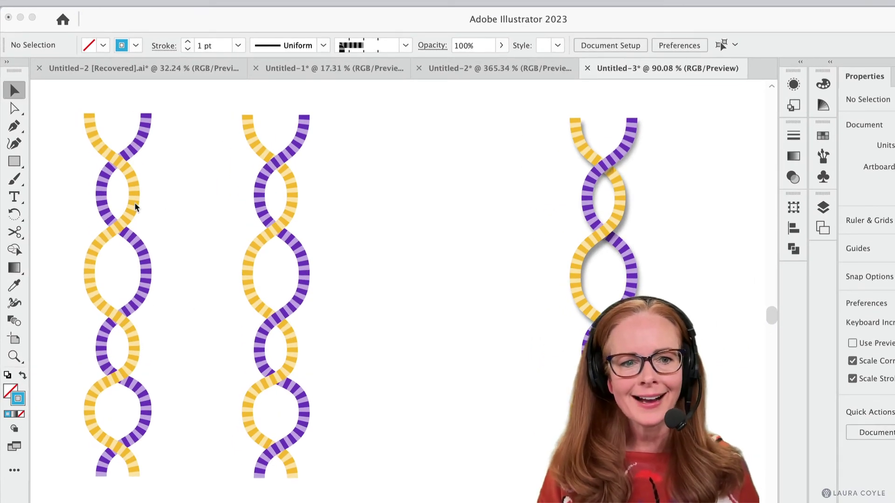
# Step: Select the middle purple-and-gold braid and Option-drag a copy to its right
pyautogui.click(135, 207)
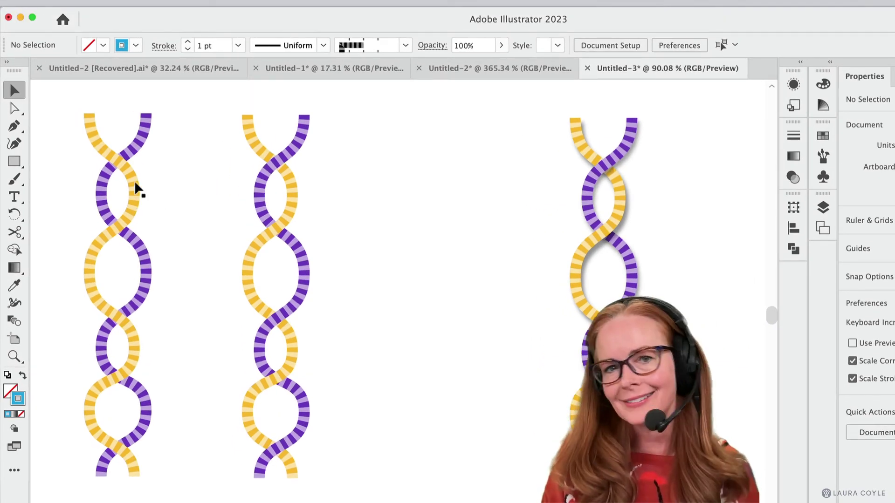
pyautogui.moveTo(169, 140); pyautogui.dragTo(47, 227)
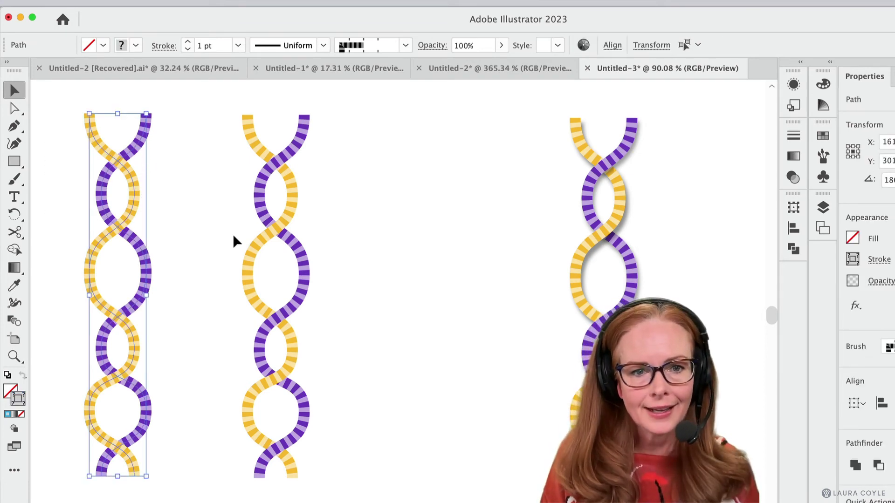
pyautogui.click(283, 236)
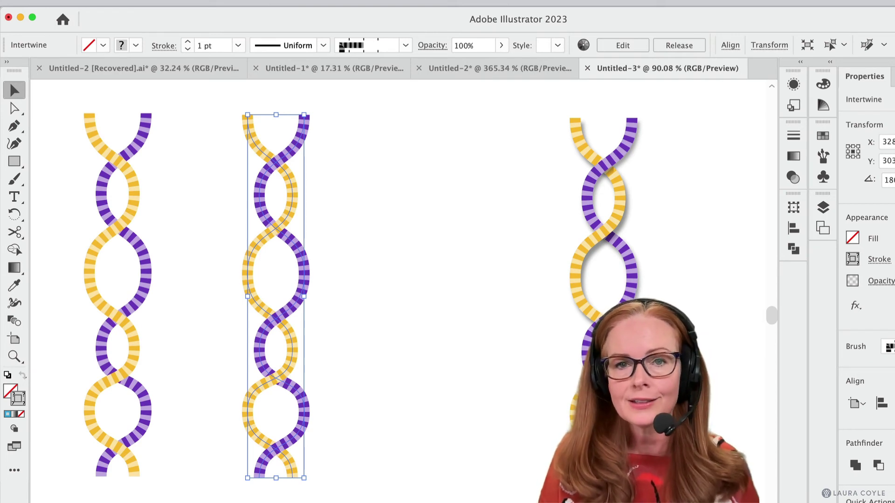
pyautogui.moveTo(276, 235); pyautogui.dragTo(443, 236)
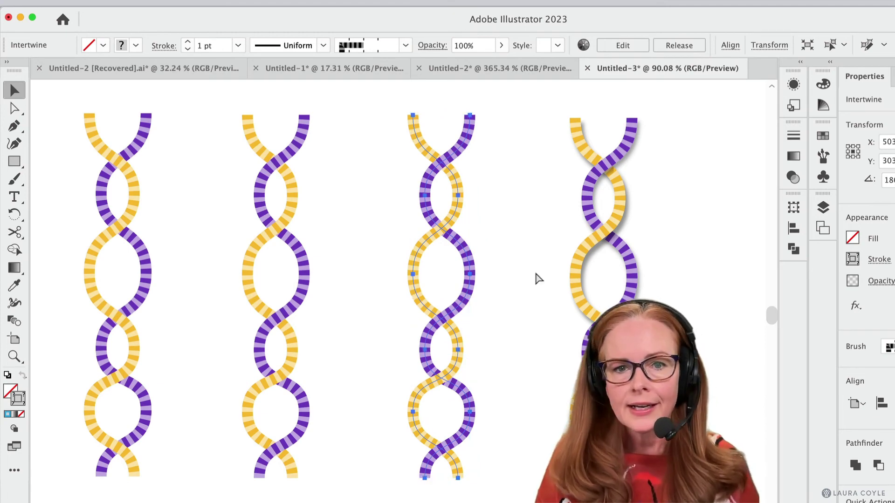
# Step: Zoom in on the copied braid, show the Appearance panel and select its purple strand
pyautogui.scroll(5, 535, 277)
pyautogui.moveTo(513, 333); pyautogui.dragTo(502, 270)
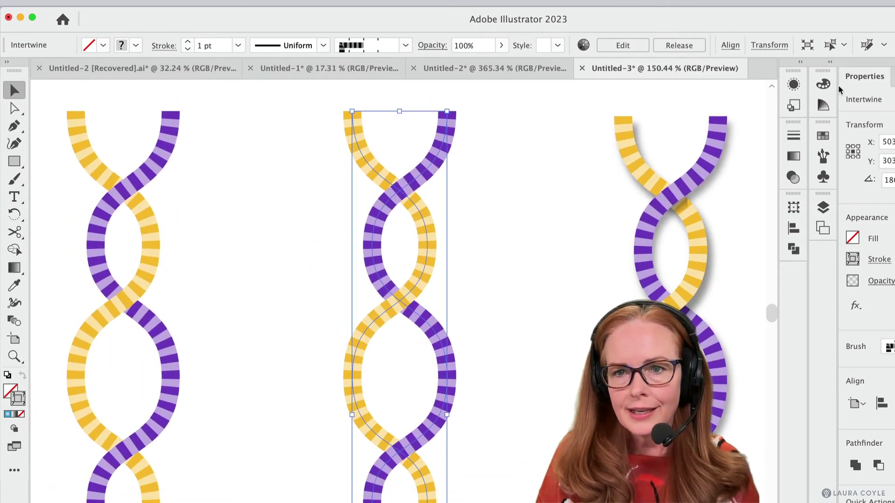
pyautogui.click(794, 83)
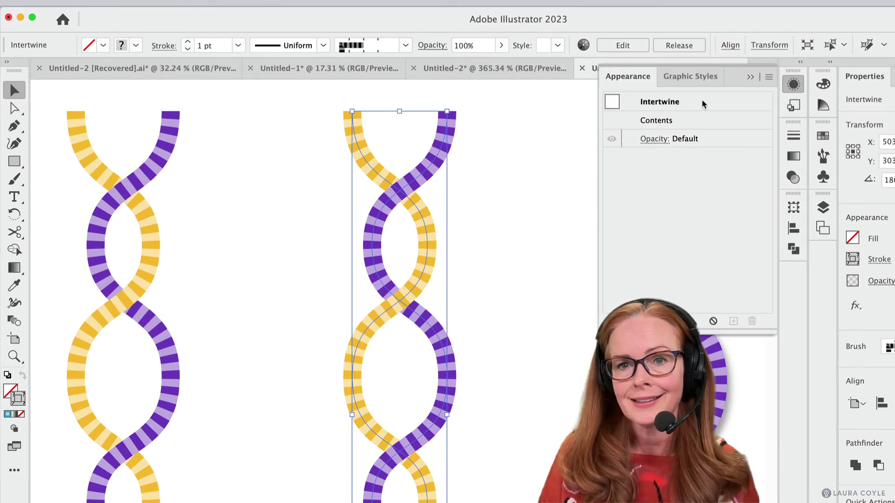
pyautogui.click(507, 159)
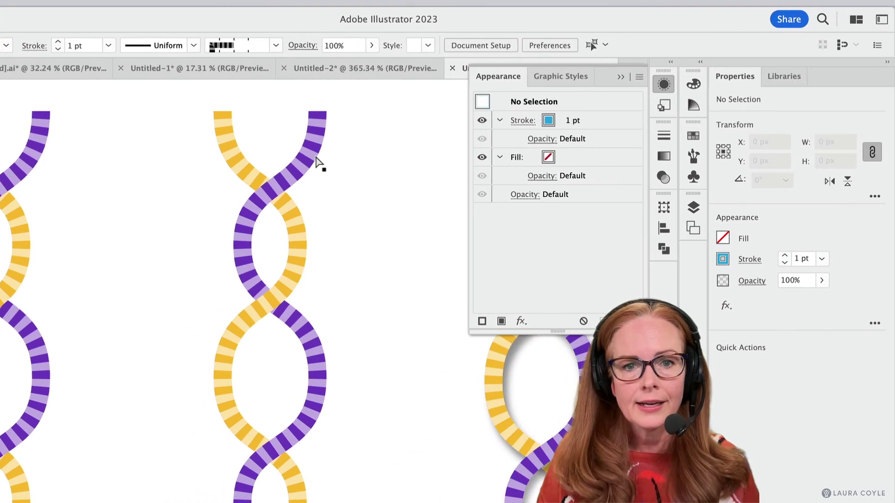
pyautogui.click(315, 165)
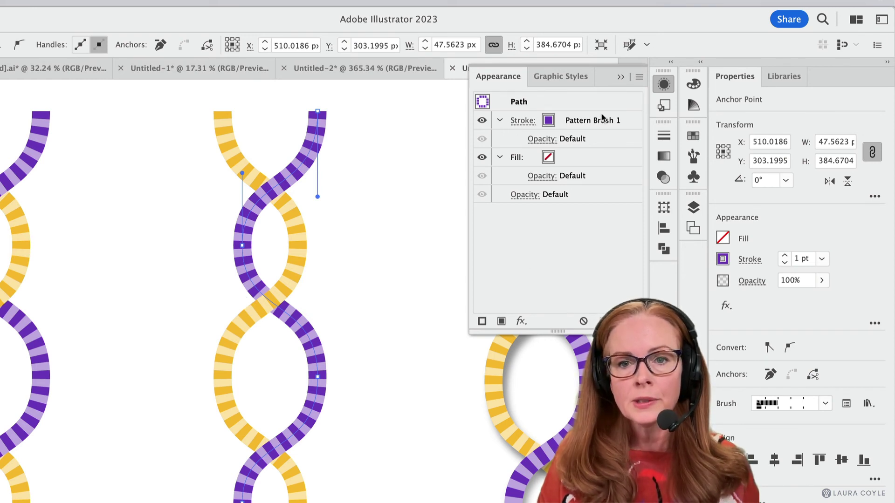
# Step: Apply a Multiply drop shadow at 34% opacity, 2 px/4 px offset, 2 px blur to the purple strand
pyautogui.click(523, 321)
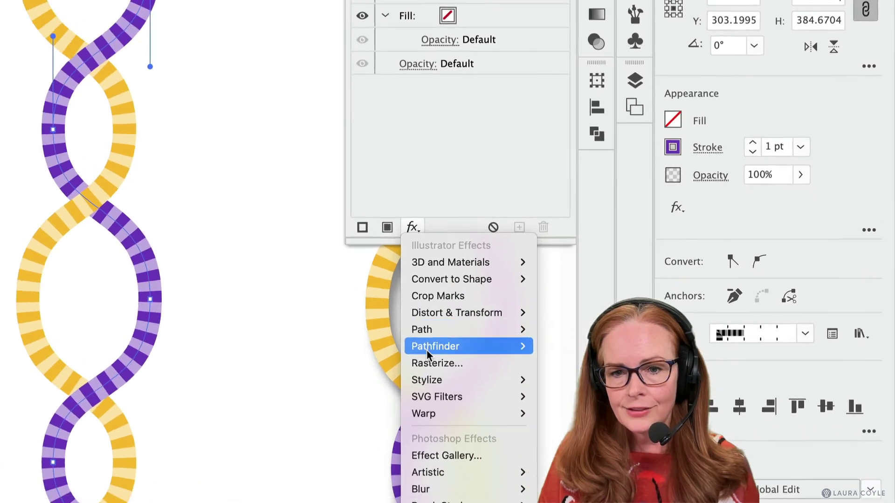
pyautogui.moveTo(535, 439)
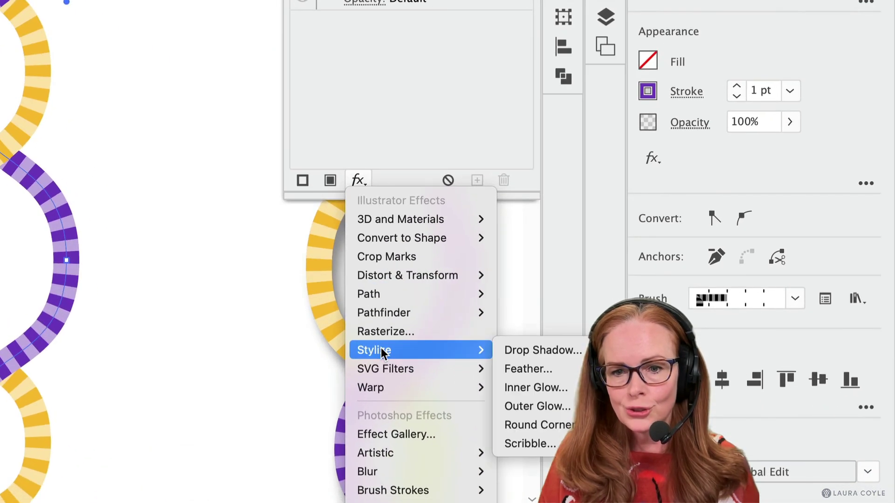
pyautogui.click(547, 353)
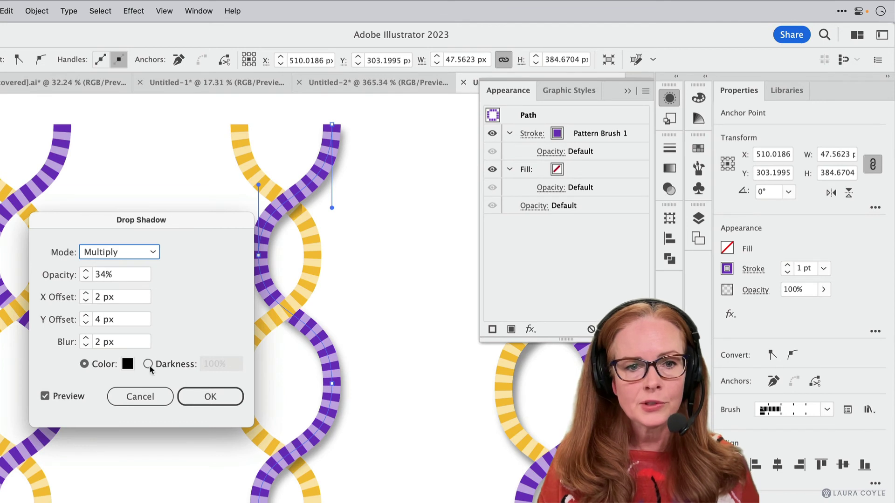
pyautogui.click(210, 398)
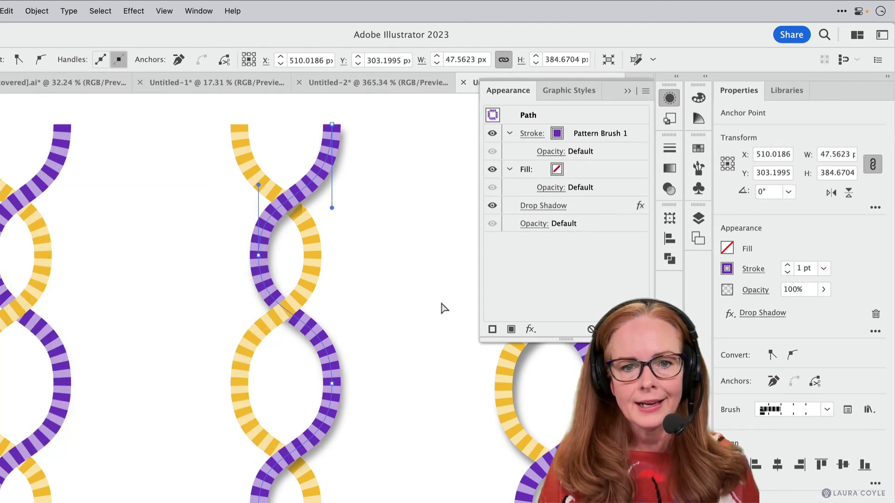
pyautogui.click(339, 279)
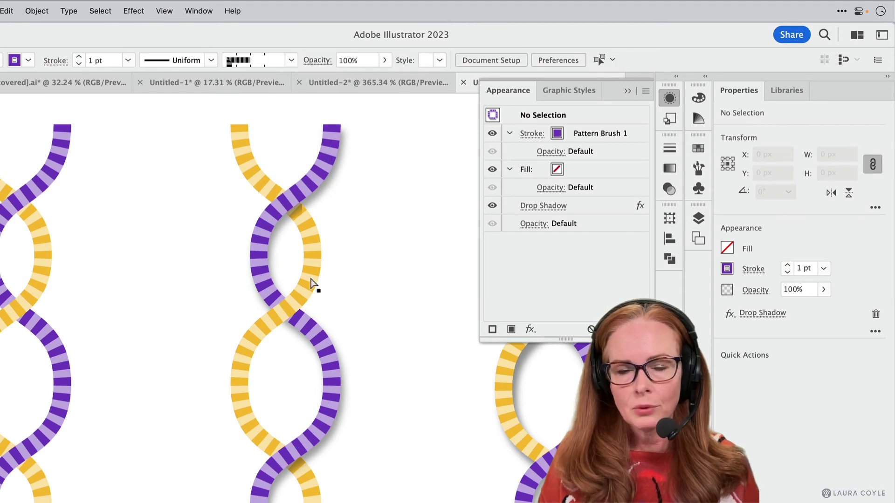
# Step: Add the same 34% Multiply drop shadow to the gold strand of the middle helix
pyautogui.click(312, 283)
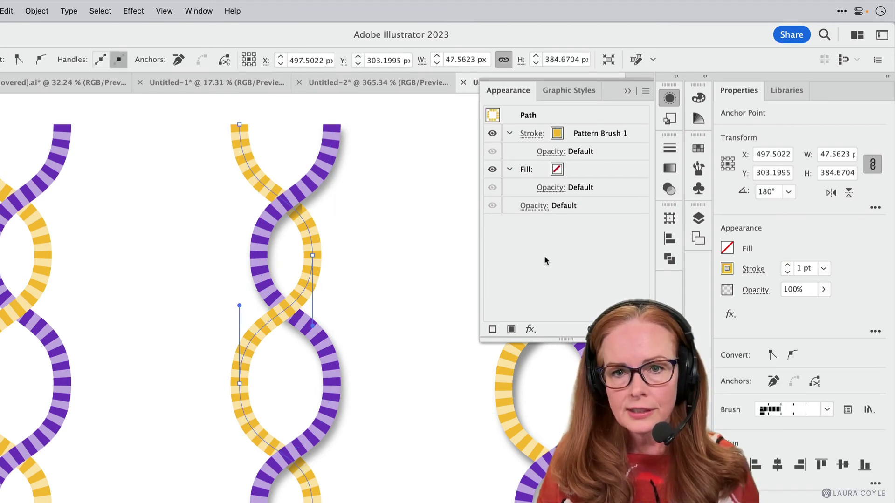
pyautogui.click(531, 330)
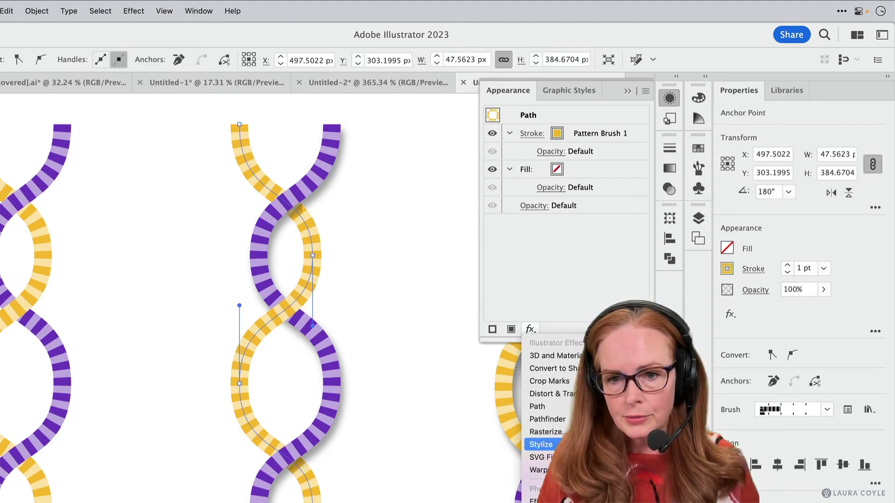
pyautogui.click(648, 444)
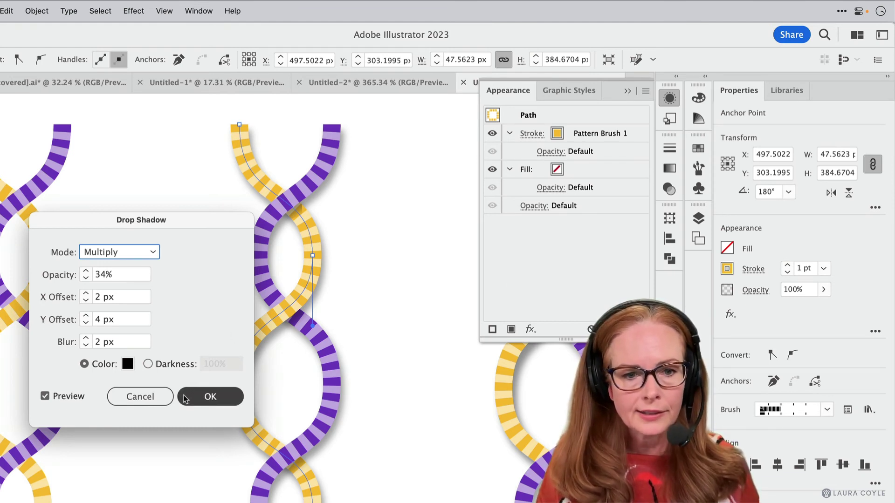
pyautogui.click(202, 400)
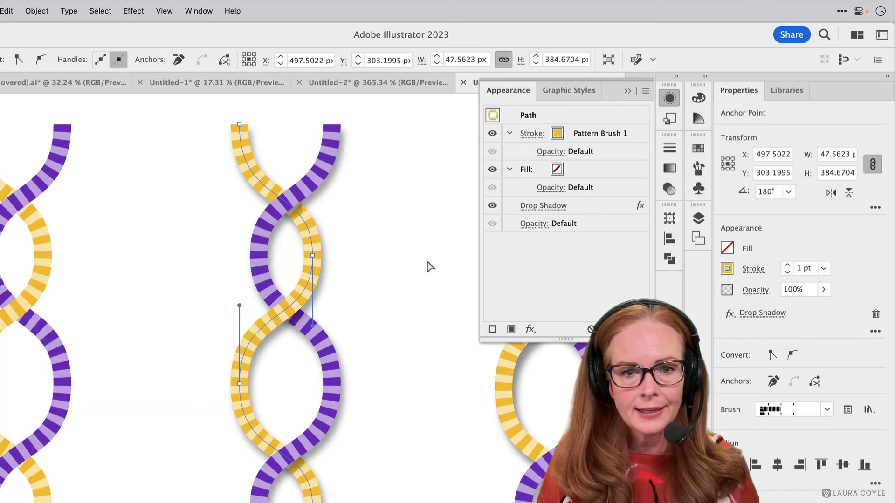
pyautogui.click(428, 262)
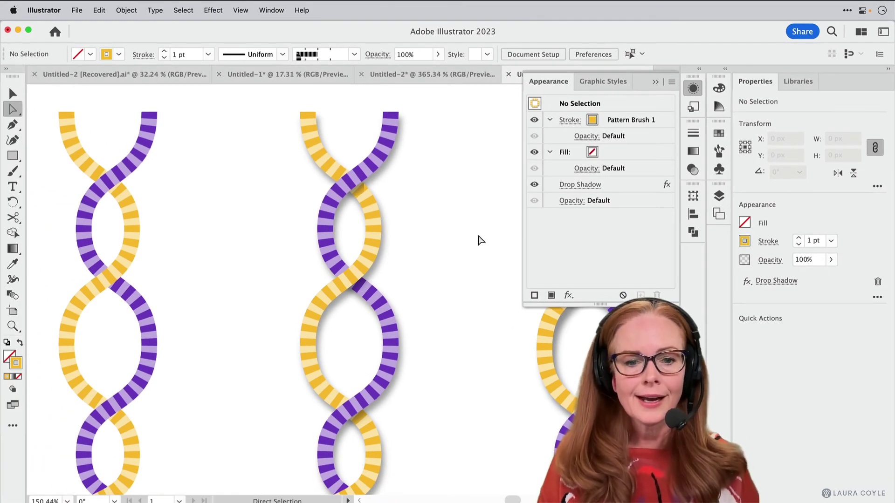
# Step: Pan and zoom the view over to the blue and yellow helices
pyautogui.moveTo(462, 334); pyautogui.dragTo(433, 431)
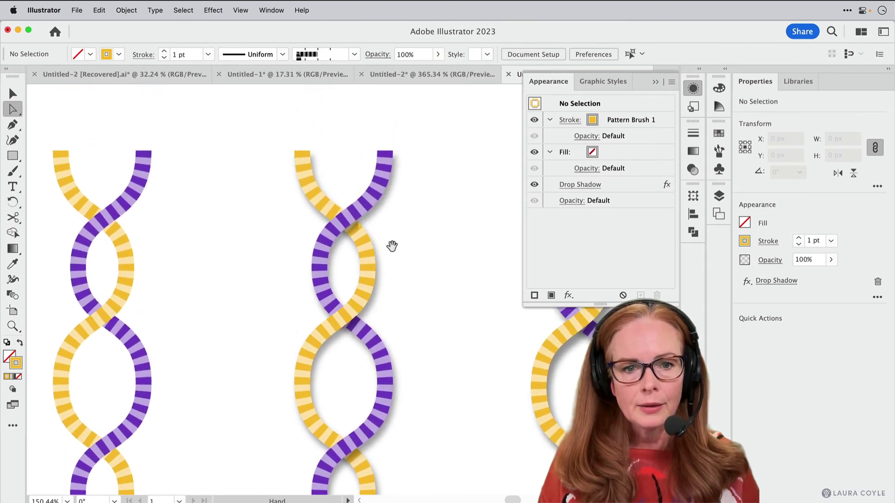
pyautogui.moveTo(354, 273); pyautogui.dragTo(486, 242)
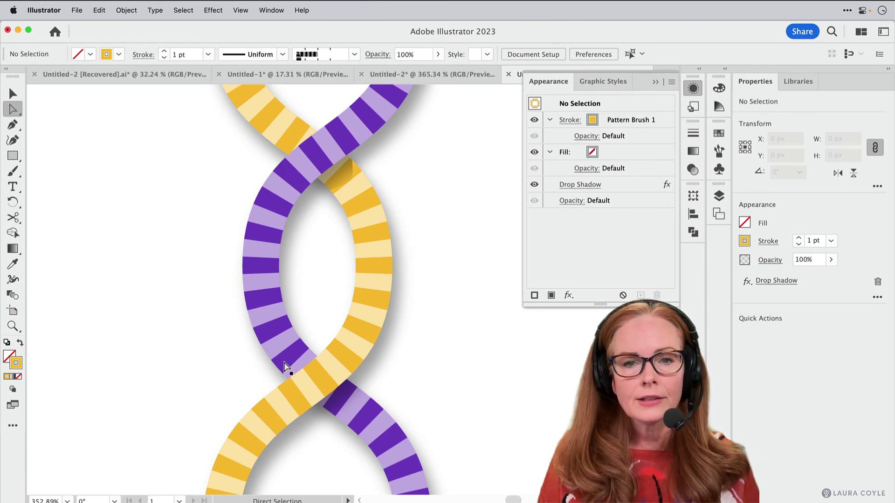
pyautogui.scroll(-5, 229, 274)
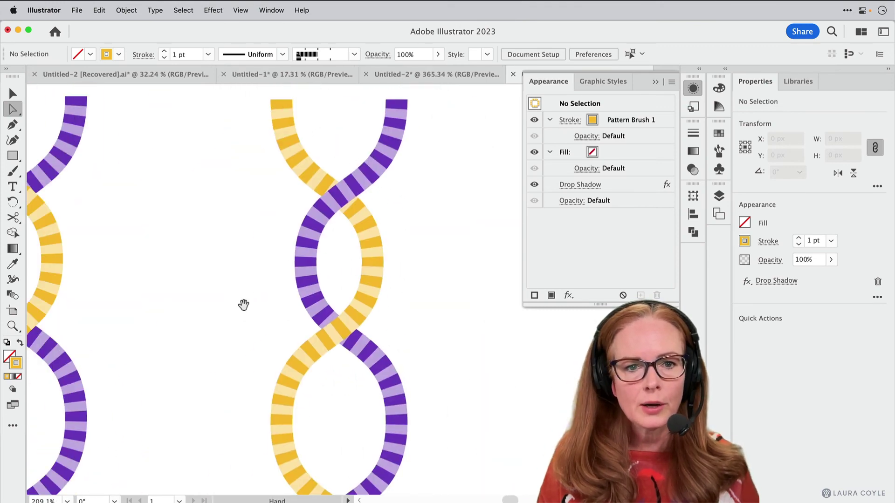
pyautogui.scroll(3, 271, 324)
pyautogui.scroll(-5, 349, 349)
pyautogui.scroll(4, 398, 317)
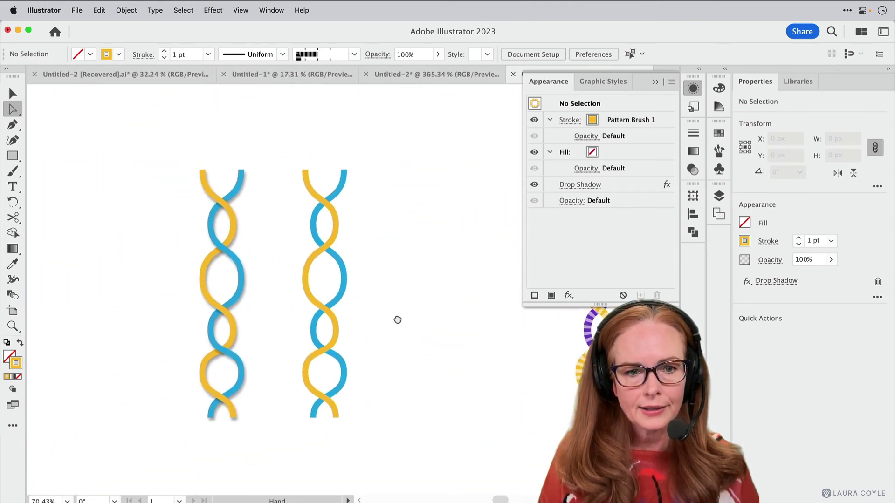
pyautogui.scroll(2, 482, 374)
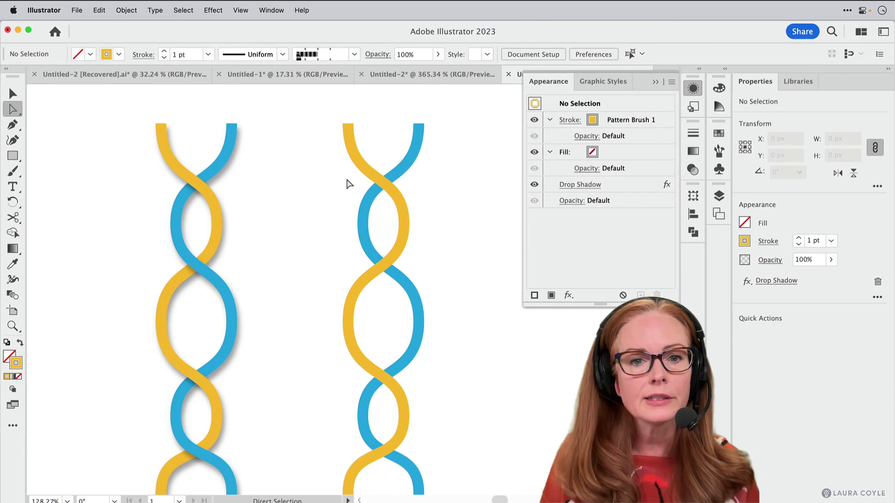
pyautogui.moveTo(339, 207); pyautogui.dragTo(376, 258)
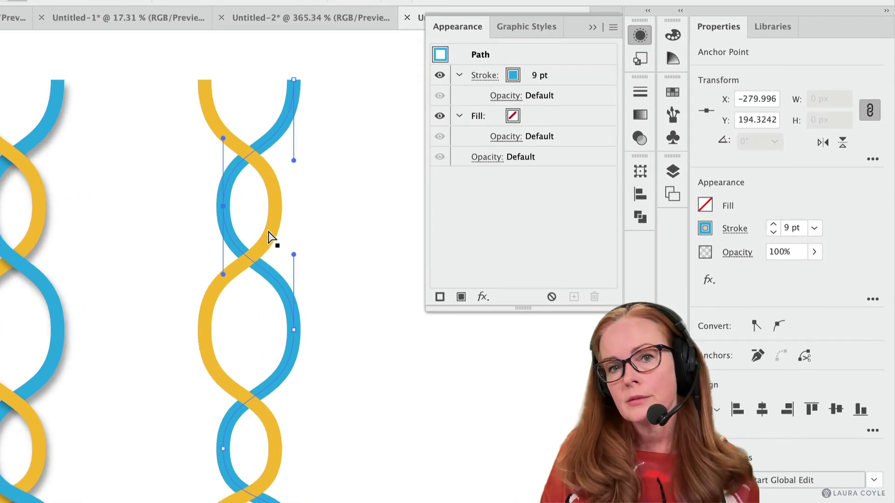
pyautogui.click(275, 206)
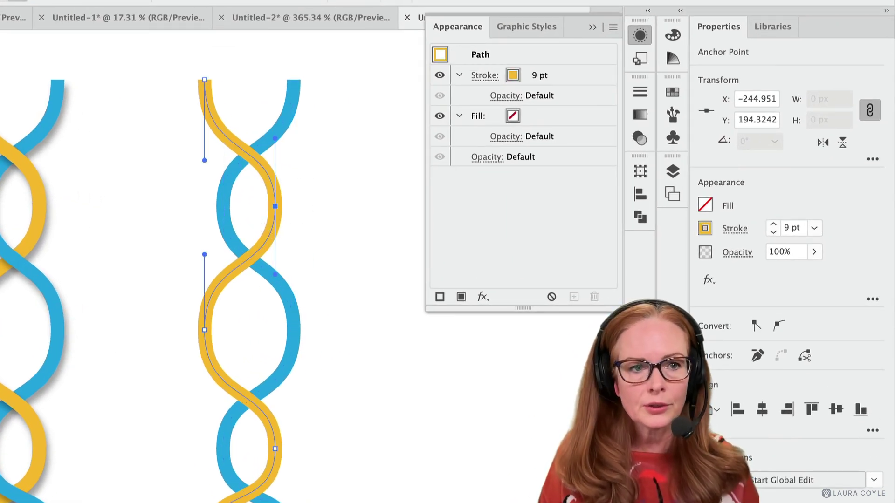
pyautogui.click(320, 147)
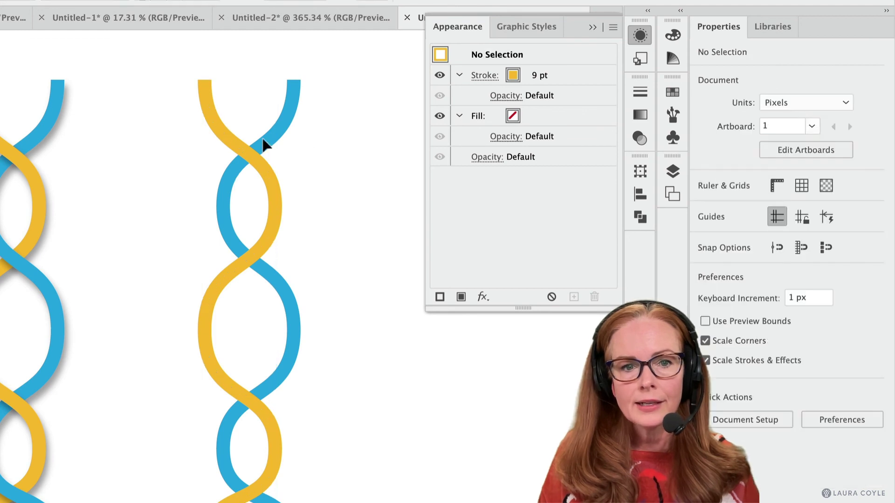
pyautogui.moveTo(79, 233); pyautogui.dragTo(183, 206)
pyautogui.click(133, 248)
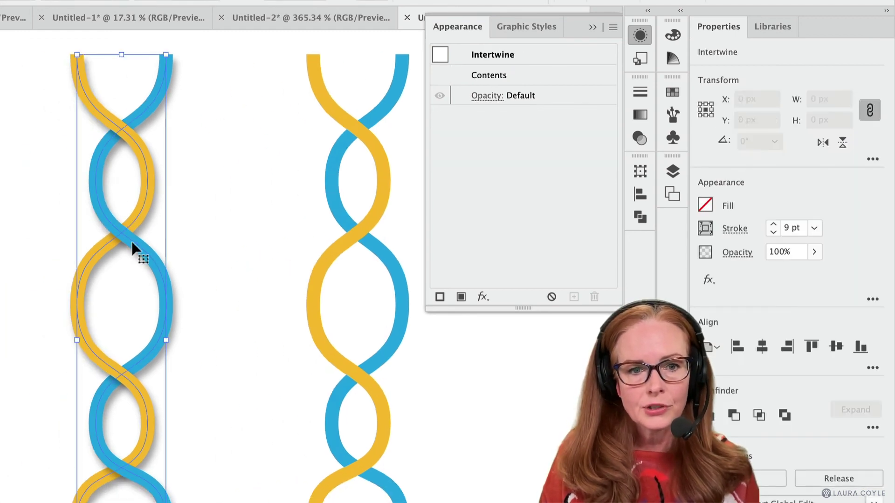
pyautogui.press('a')
pyautogui.click(160, 189)
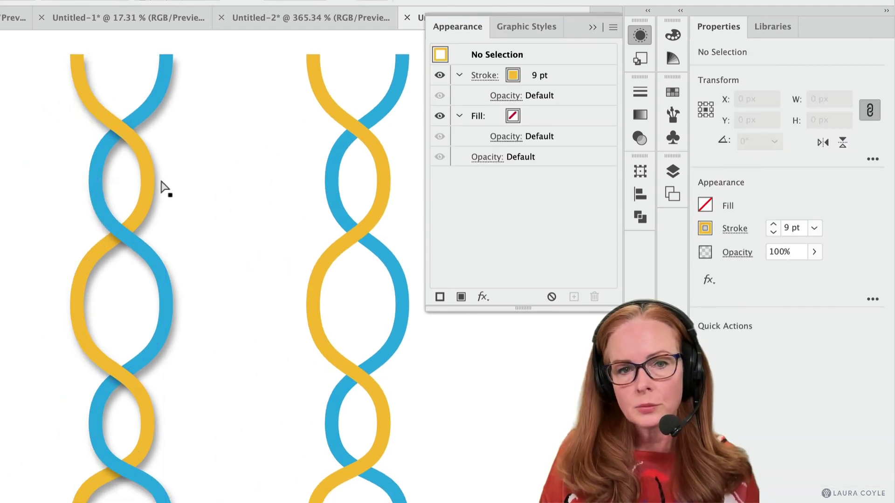
pyautogui.click(147, 182)
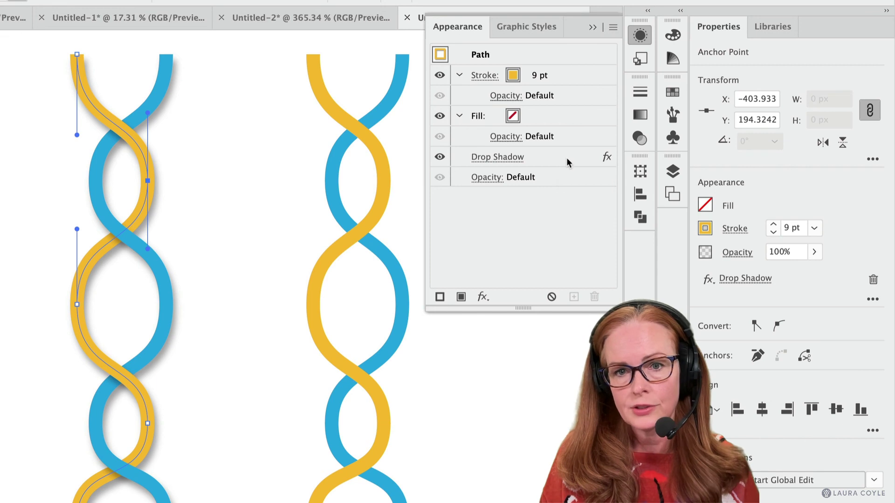
pyautogui.click(164, 288)
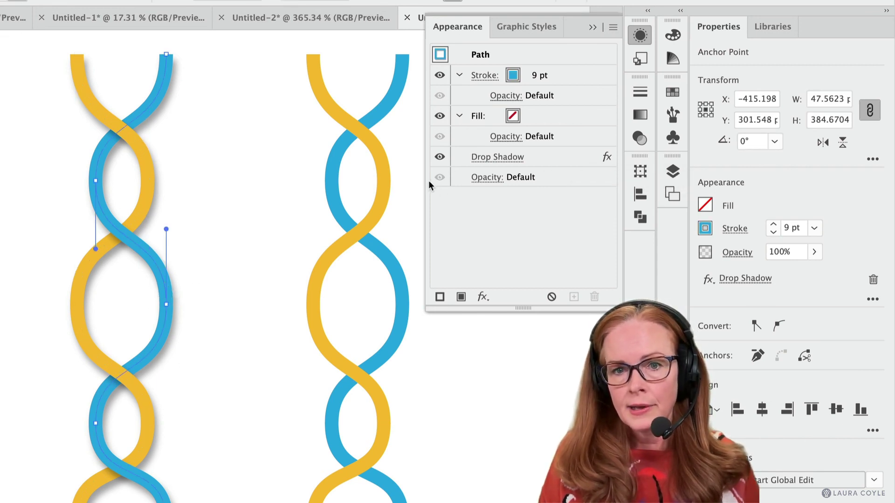
pyautogui.click(439, 159)
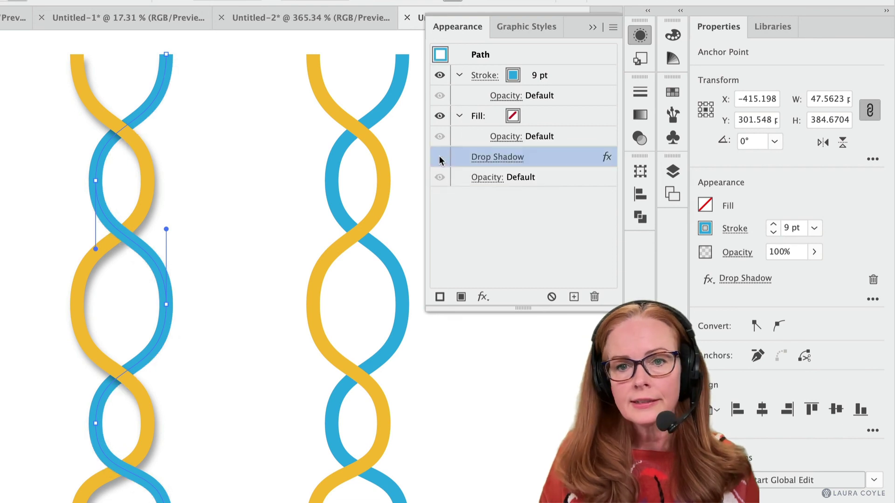
pyautogui.click(250, 173)
pyautogui.click(249, 235)
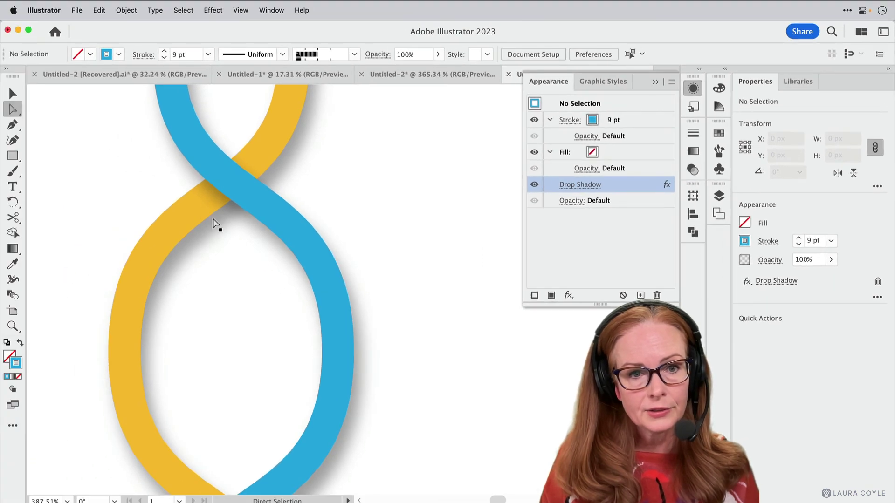
pyautogui.moveTo(419, 161); pyautogui.dragTo(266, 270)
pyautogui.moveTo(375, 221); pyautogui.dragTo(269, 294)
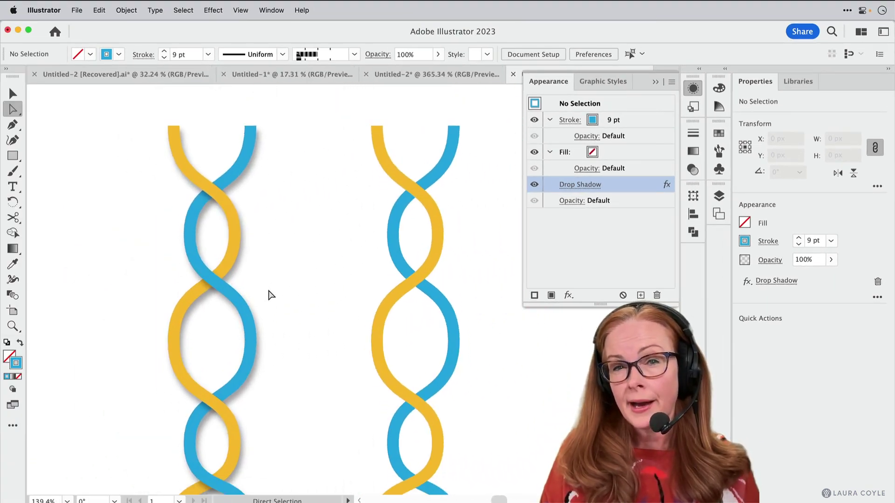